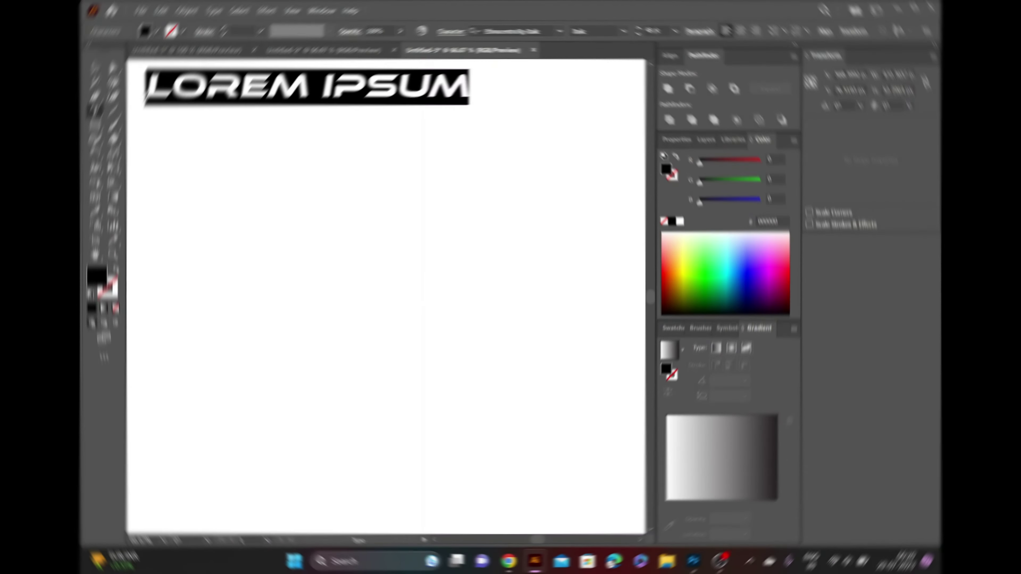
# Step: Type 'L+M' near the artboard's top left and scale it up to about 76 pt
pyautogui.write('L')
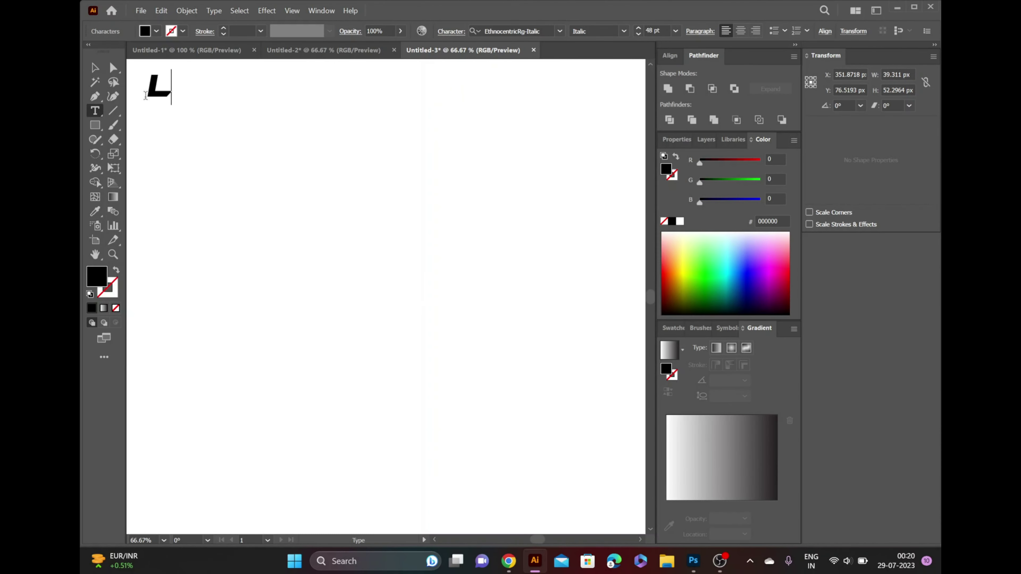
pyautogui.write('+M')
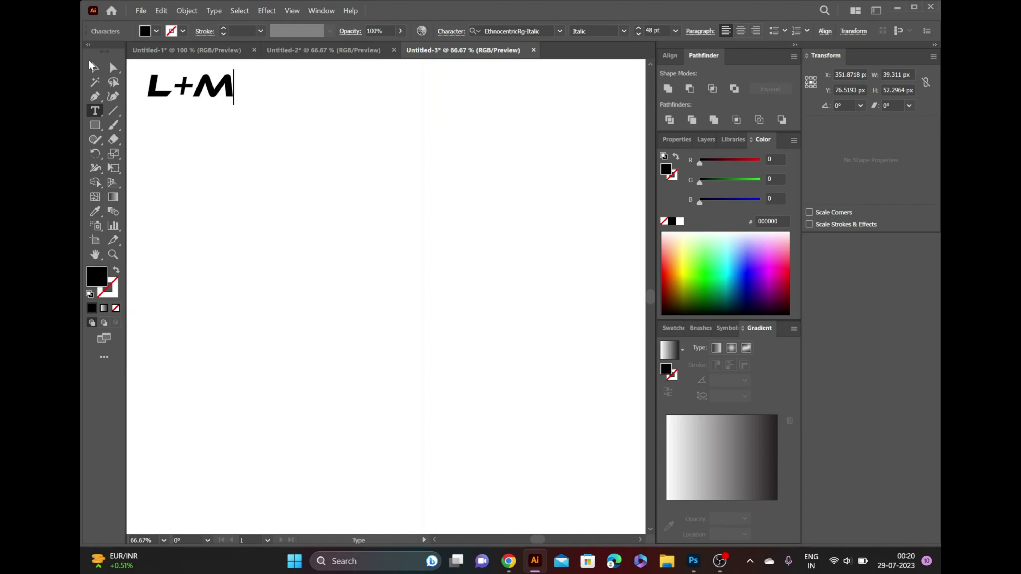
pyautogui.click(93, 68)
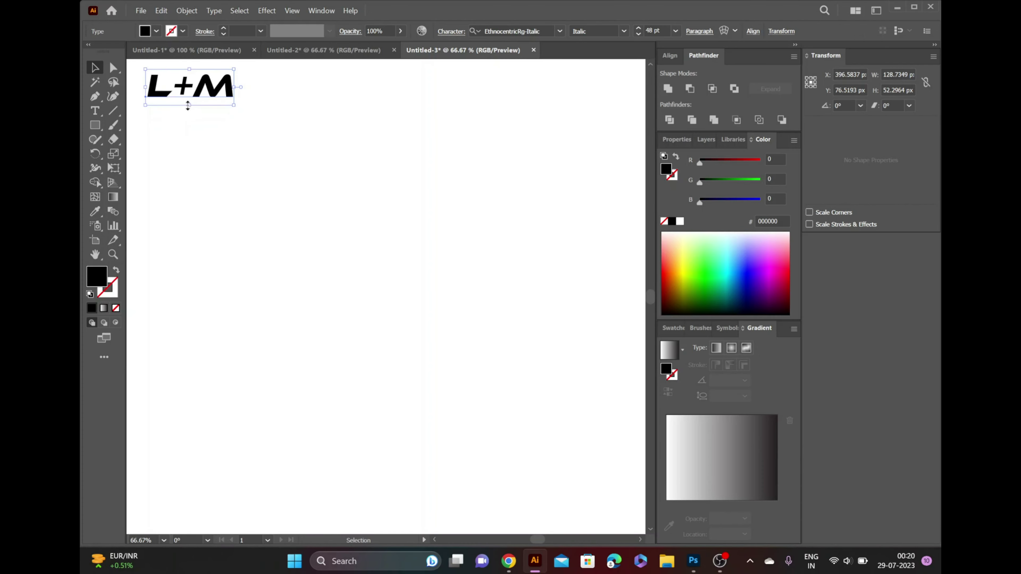
pyautogui.moveTo(187, 105)
pyautogui.mouseDown()
pyautogui.moveTo(196, 126)
pyautogui.moveTo(234, 105)
pyautogui.mouseUp()
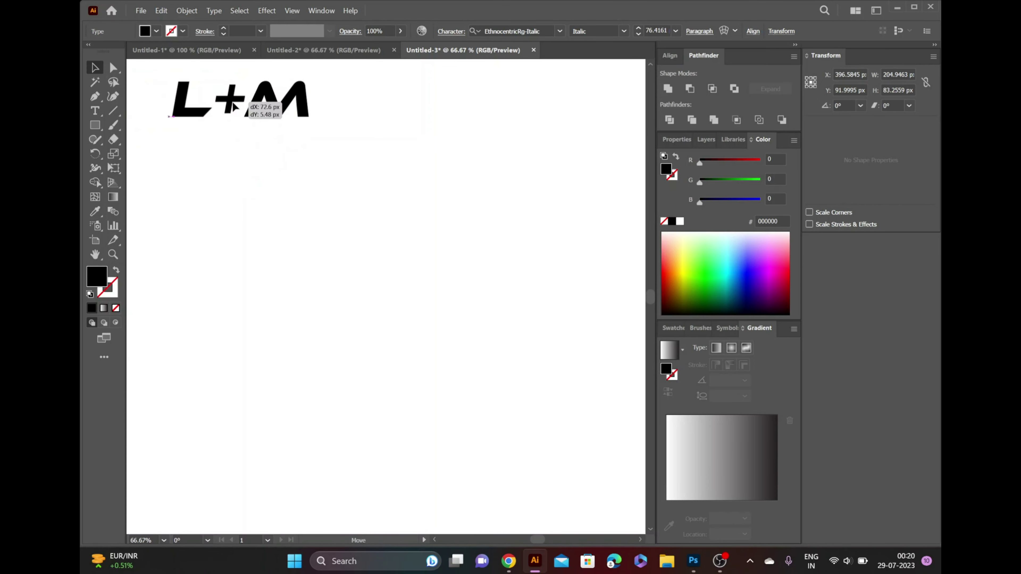
pyautogui.click(98, 126)
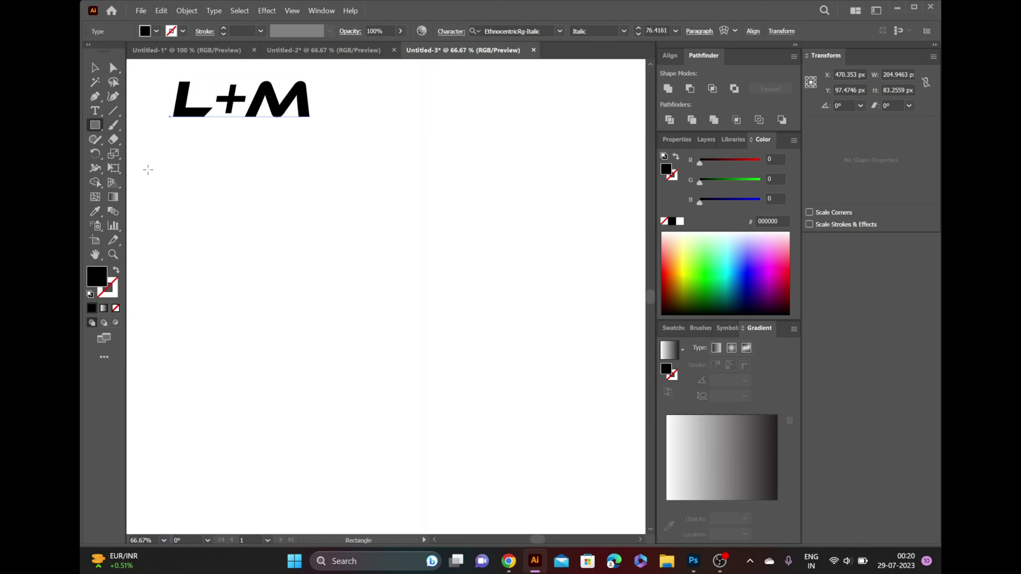
# Step: Draw a tall outlined rectangle and a copy beside it widened to about 59 px
pyautogui.moveTo(147, 173); pyautogui.dragTo(169, 390)
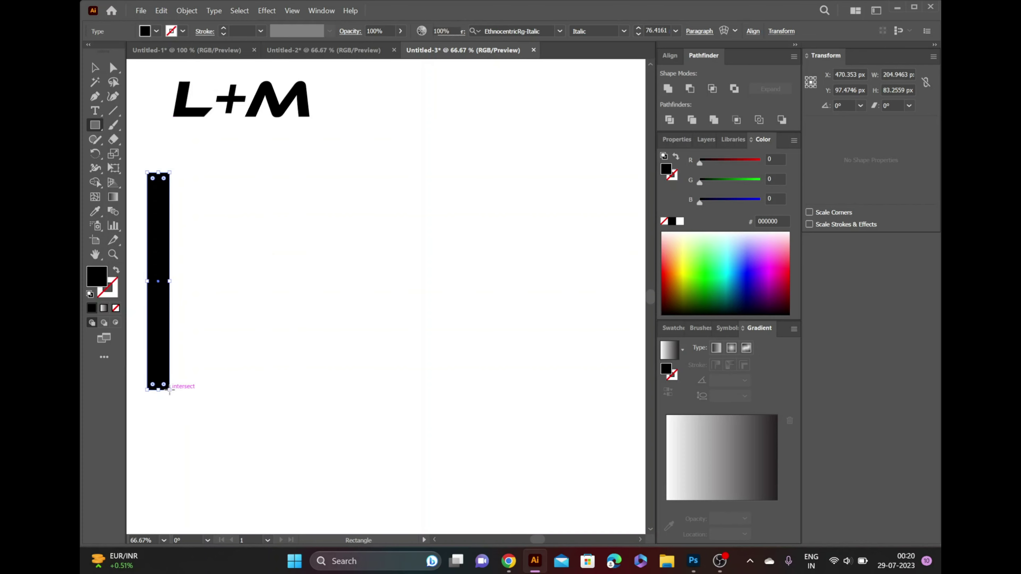
pyautogui.click(115, 271)
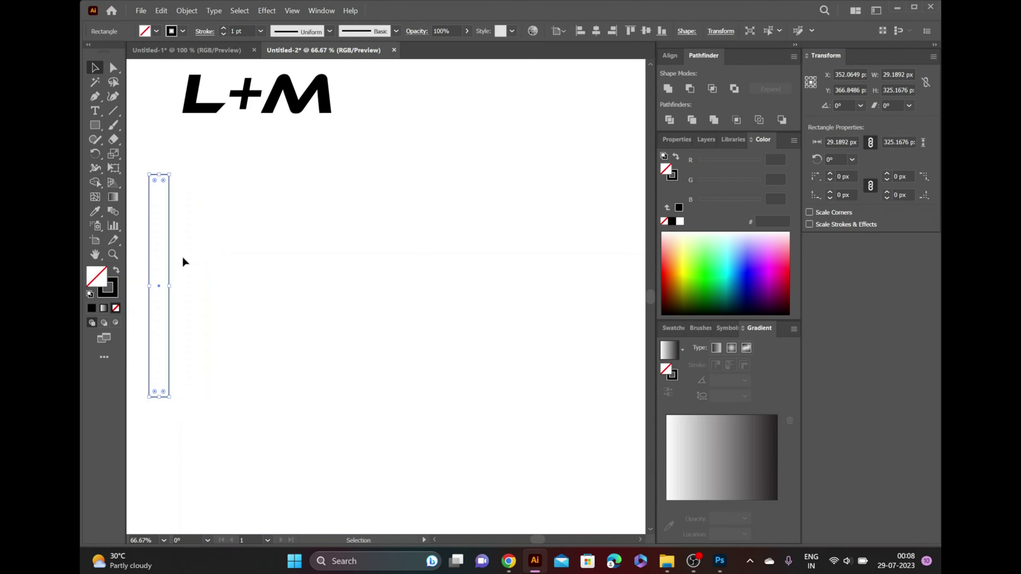
pyautogui.moveTo(168, 260); pyautogui.dragTo(198, 260)
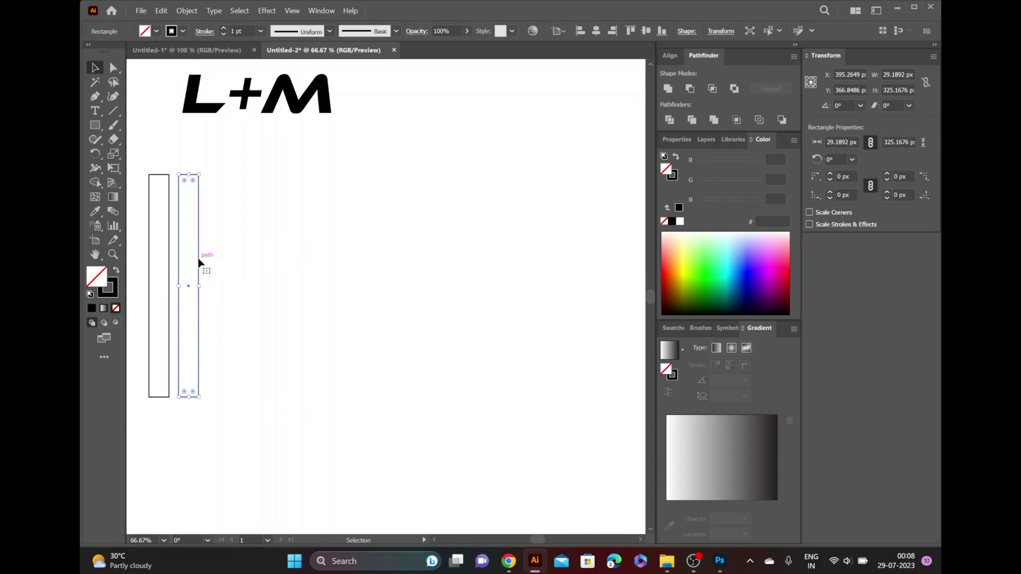
pyautogui.moveTo(198, 285); pyautogui.dragTo(219, 284)
# Step: Duplicate the narrow and wide rectangle pair further to the right
pyautogui.keyDown('shift'); pyautogui.click(149, 182); pyautogui.keyUp('shift')
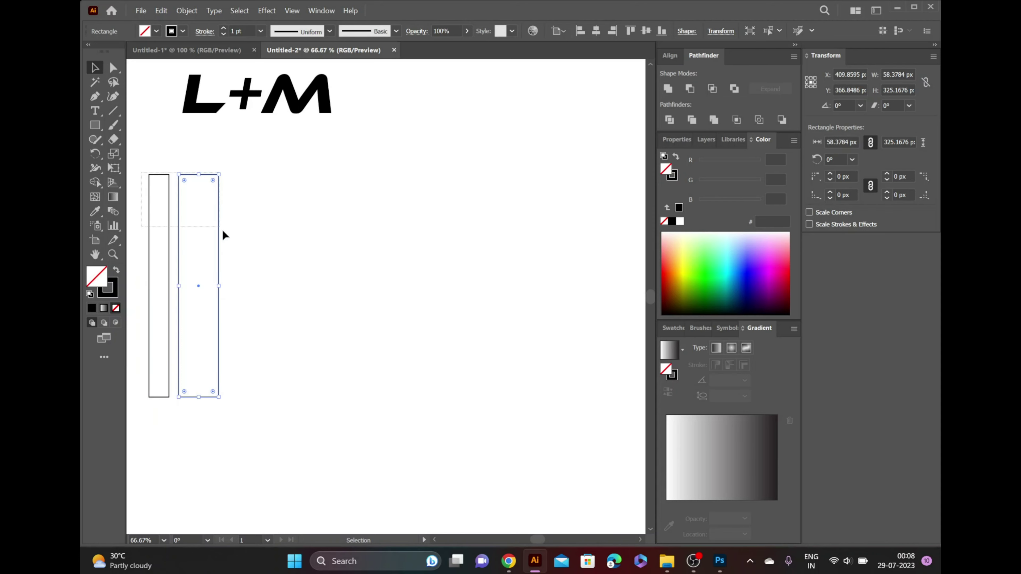
pyautogui.moveTo(219, 237); pyautogui.dragTo(372, 238)
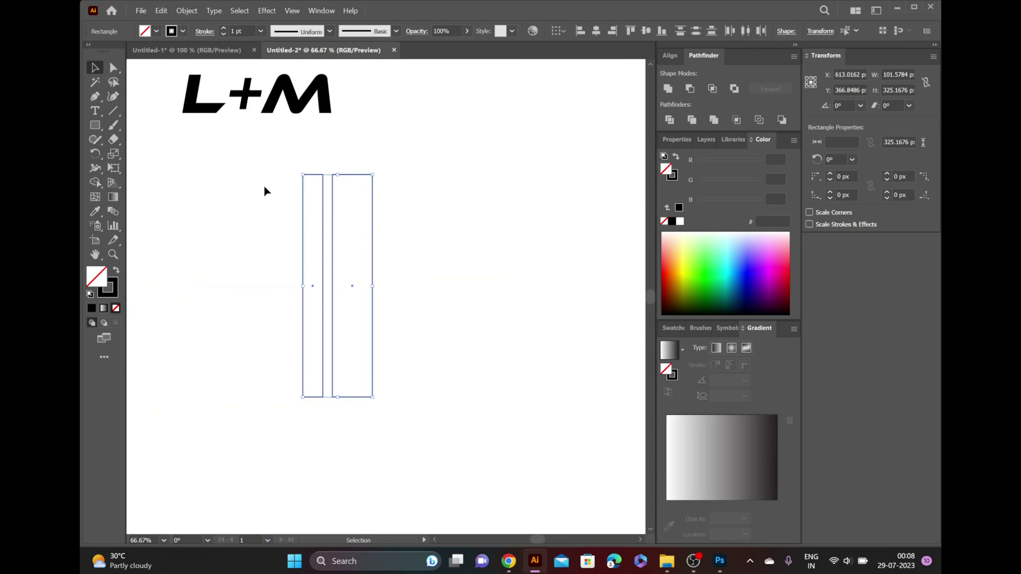
pyautogui.hotkey('ctrl', 'z')
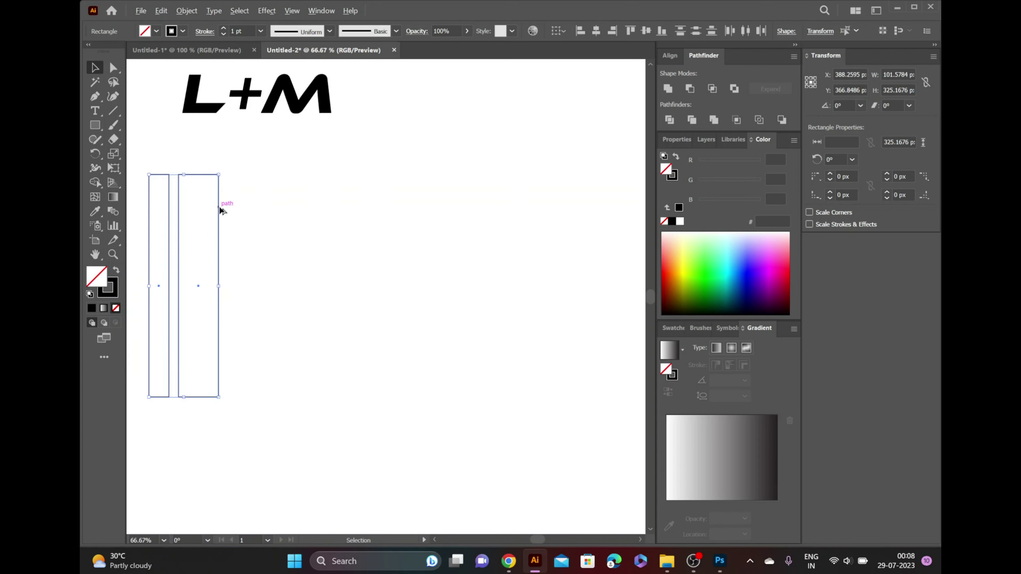
pyautogui.moveTo(219, 206); pyautogui.dragTo(377, 209)
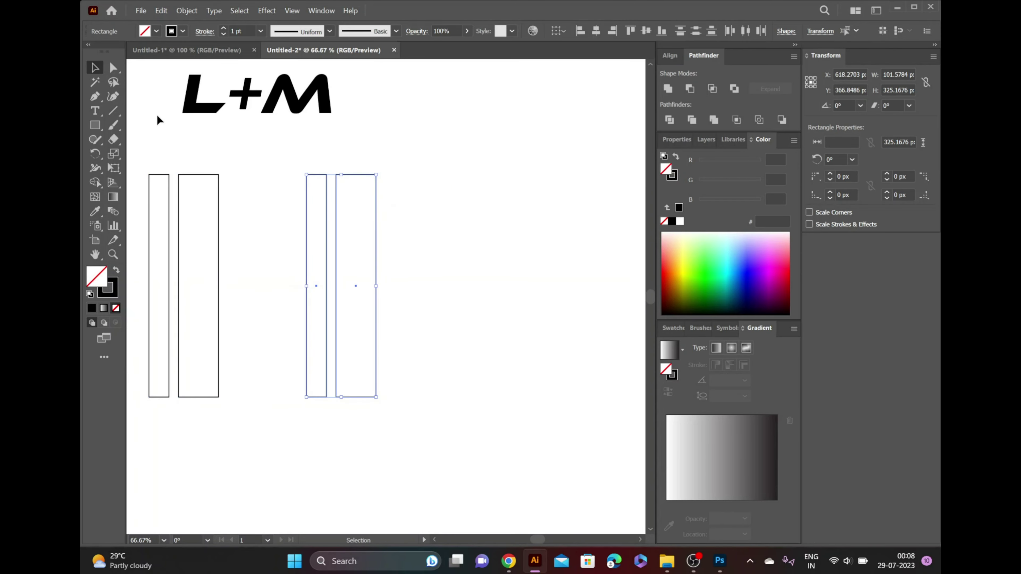
# Step: Shift the inner rectangles' top and bottom edges sideways into the M's two crossing diagonals
pyautogui.click(113, 69)
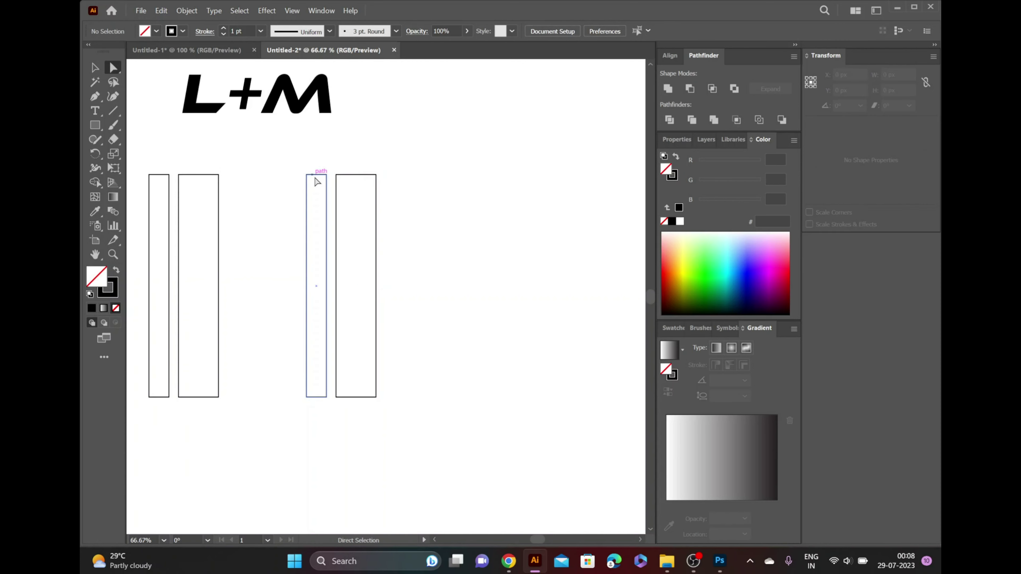
pyautogui.moveTo(317, 175); pyautogui.dragTo(347, 176)
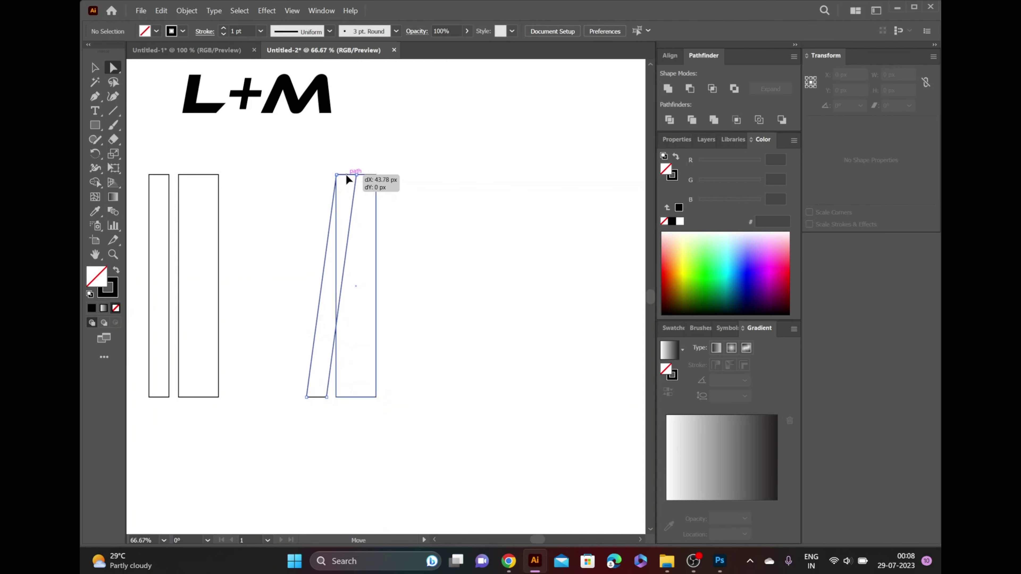
pyautogui.moveTo(348, 176); pyautogui.dragTo(346, 175)
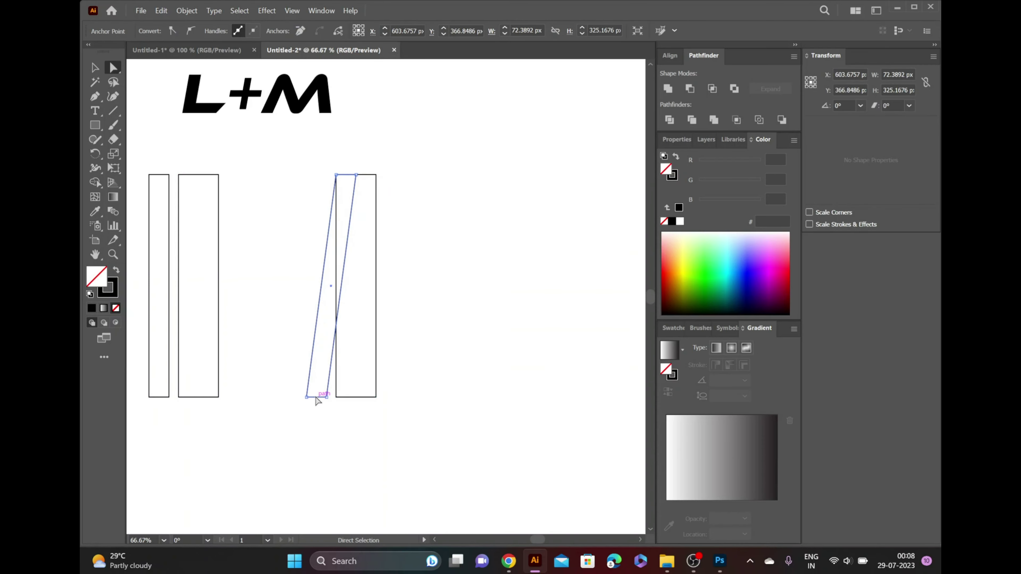
pyautogui.moveTo(316, 398); pyautogui.dragTo(247, 397)
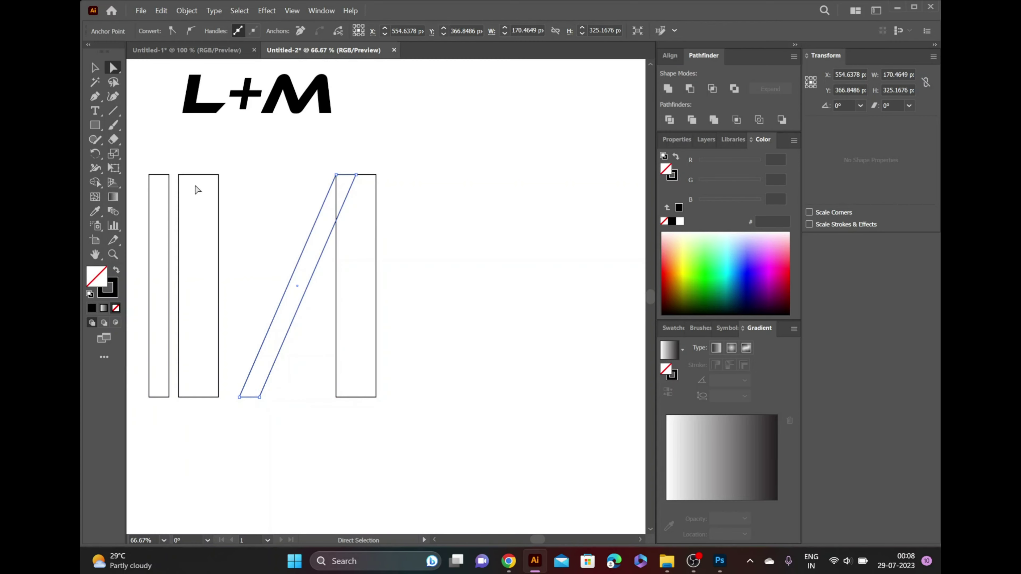
pyautogui.moveTo(195, 175); pyautogui.dragTo(166, 178)
pyautogui.moveTo(197, 397); pyautogui.dragTo(275, 398)
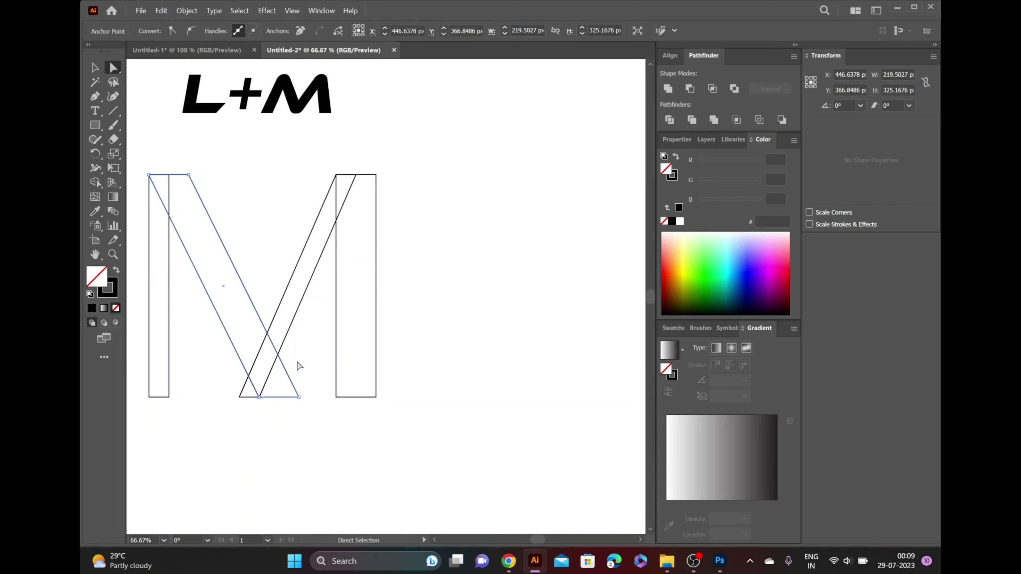
pyautogui.click(156, 132)
pyautogui.click(97, 125)
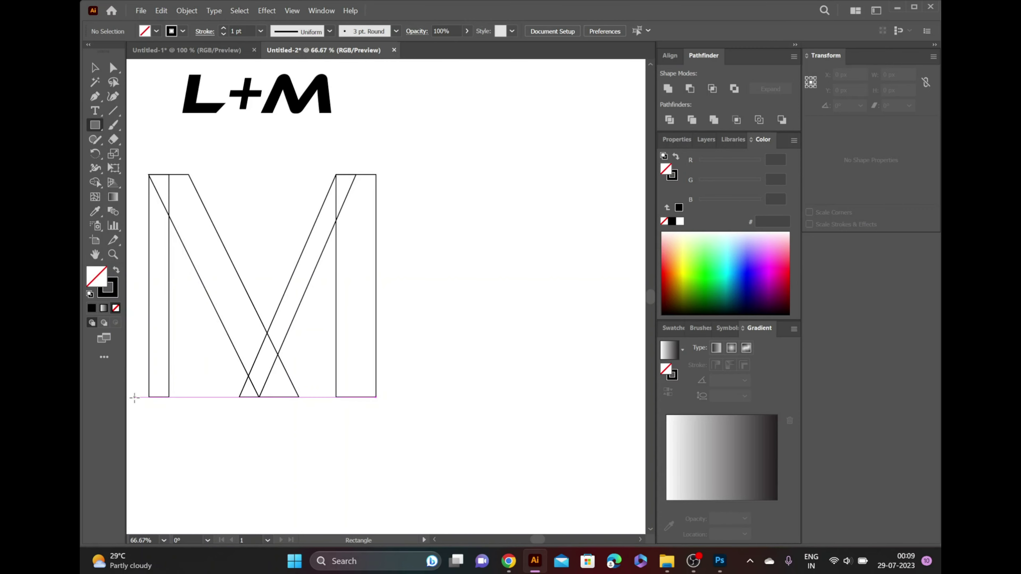
# Step: Draw a flat serif bar at the left stem base and copy it to the stem top and center bottom
pyautogui.moveTo(134, 398); pyautogui.dragTo(187, 388)
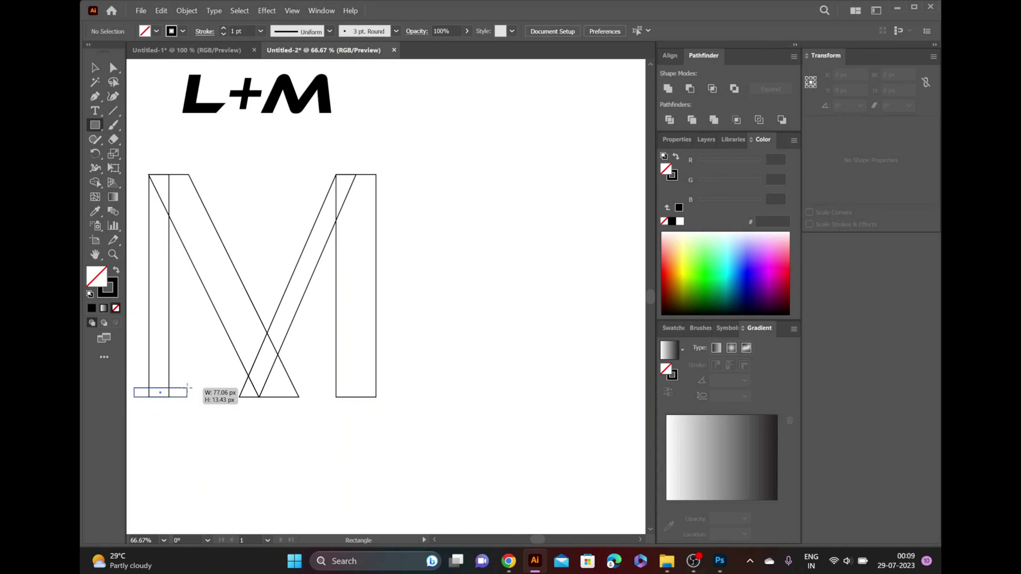
pyautogui.click(95, 68)
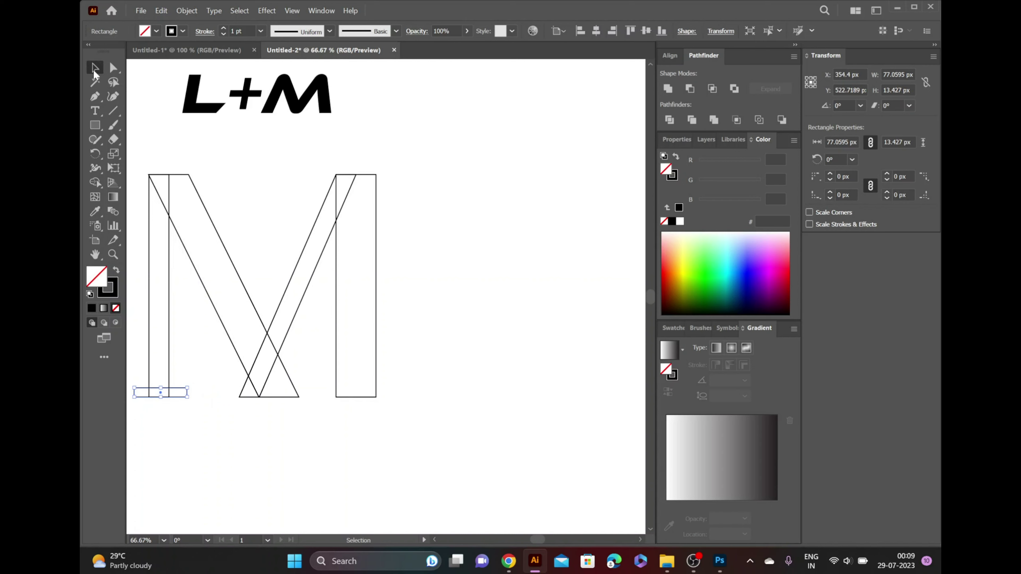
pyautogui.moveTo(160, 393); pyautogui.dragTo(160, 392)
pyautogui.moveTo(176, 391); pyautogui.dragTo(177, 181)
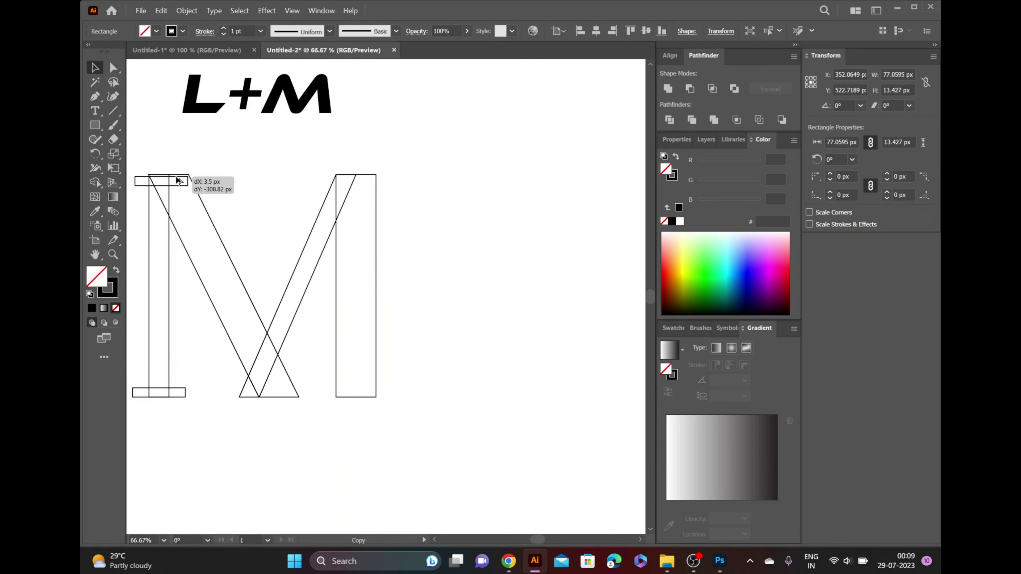
pyautogui.moveTo(178, 181); pyautogui.dragTo(173, 177)
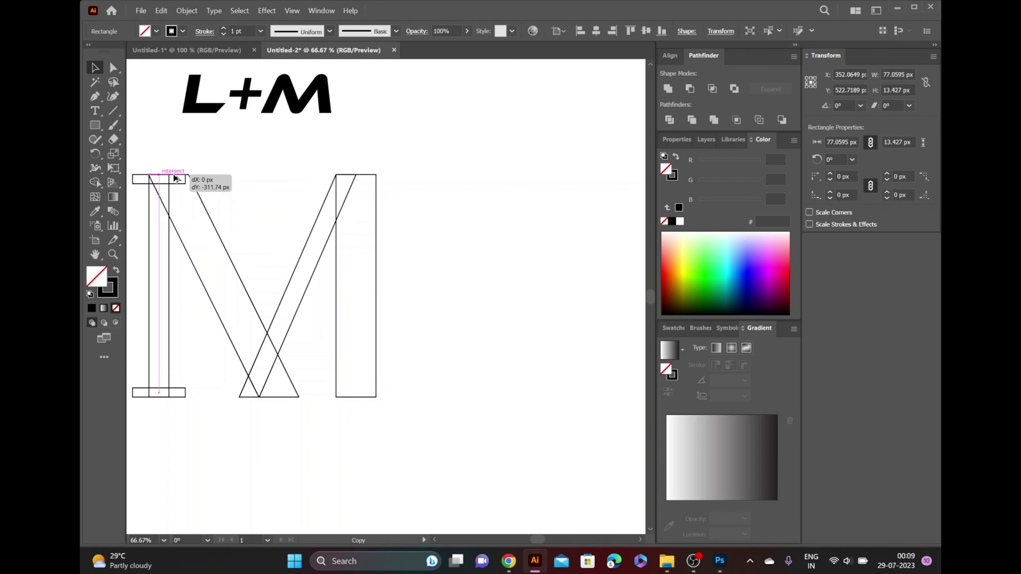
pyautogui.moveTo(173, 177)
pyautogui.mouseDown()
pyautogui.moveTo(389, 177)
pyautogui.moveTo(269, 393)
pyautogui.mouseUp()
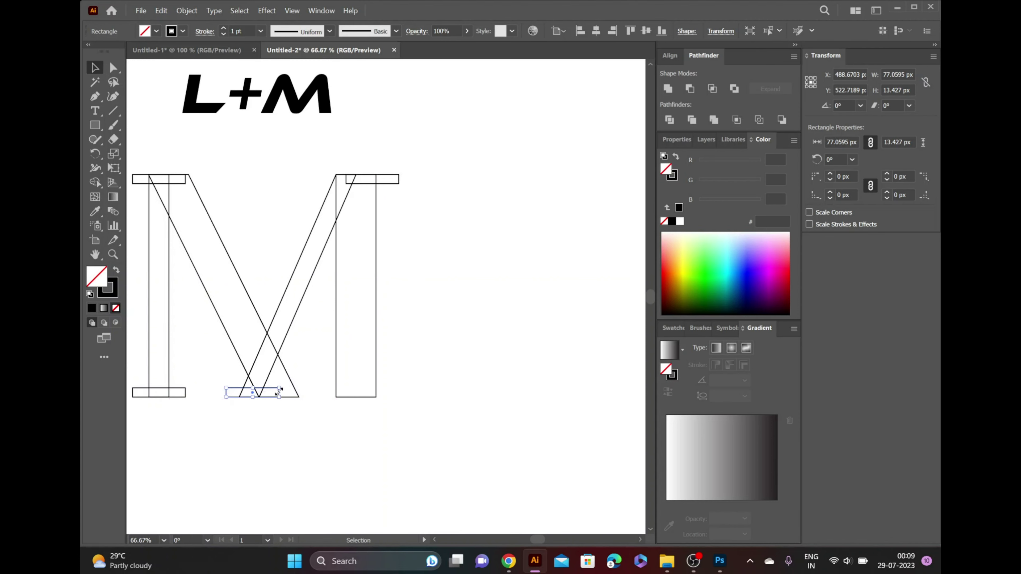
# Step: Position the bottom-centre serif under the diagonals and stretch it right to about 302 px
pyautogui.click(277, 418)
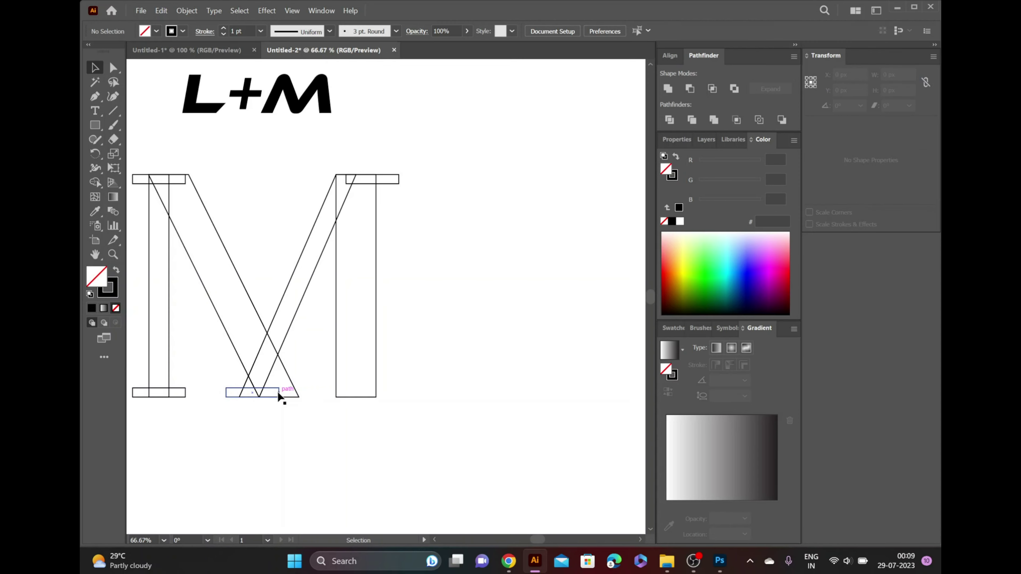
pyautogui.moveTo(278, 392); pyautogui.dragTo(286, 392)
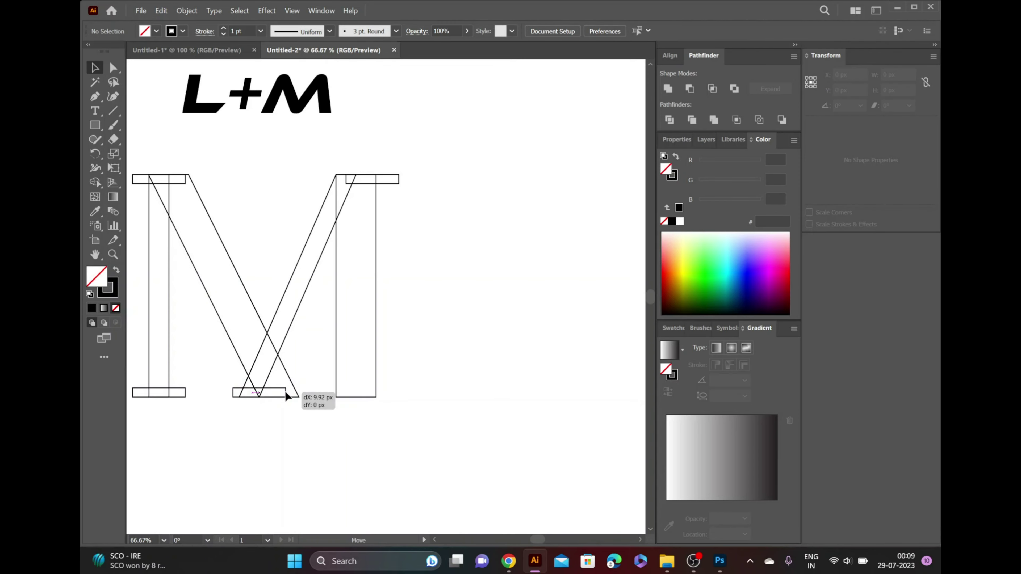
pyautogui.moveTo(285, 393); pyautogui.dragTo(277, 391)
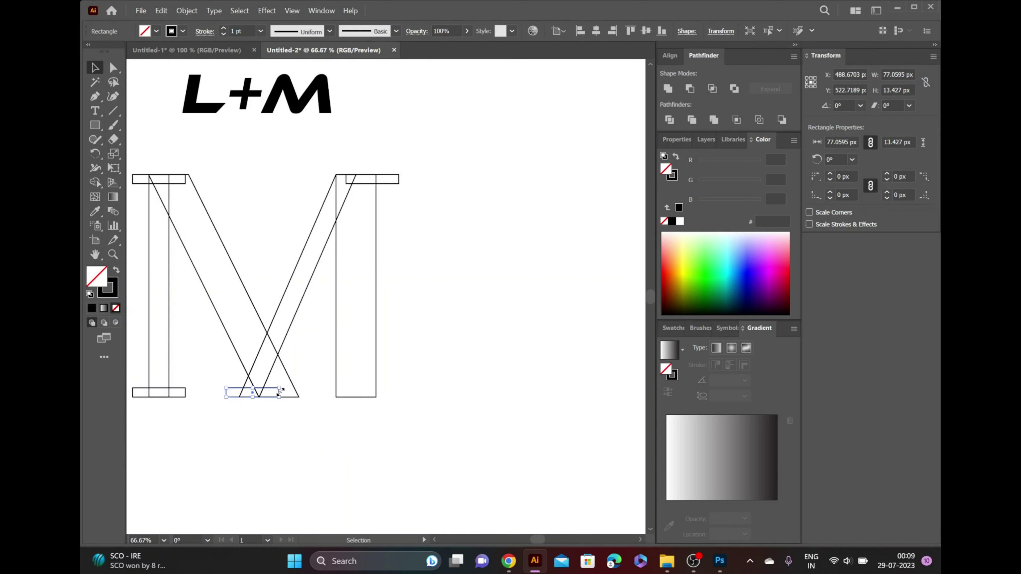
pyautogui.click(278, 405)
pyautogui.click(228, 396)
pyautogui.moveTo(280, 390); pyautogui.dragTo(434, 390)
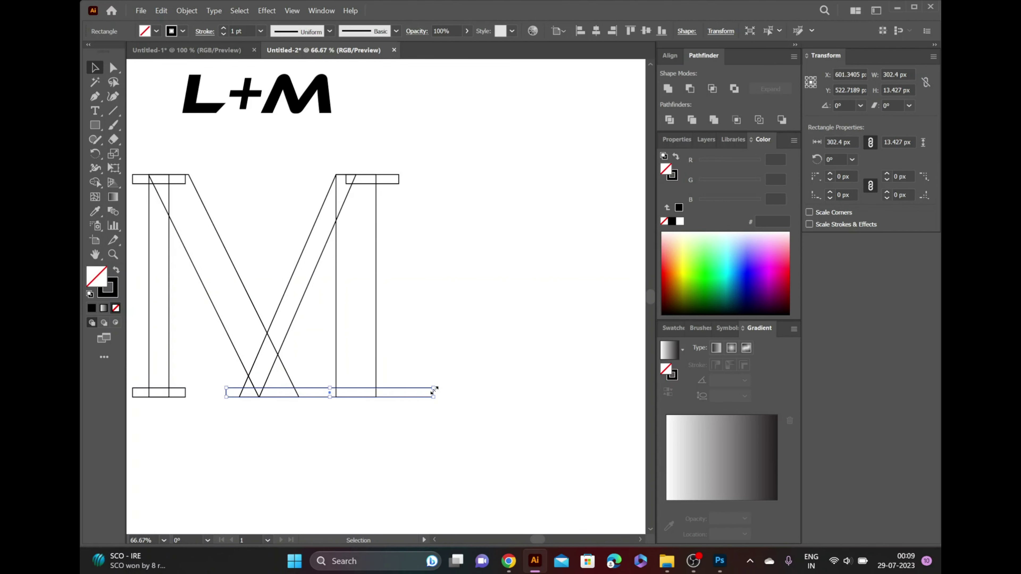
# Step: Pen-draw the outer curve of the tail rising from the right stem foot to a slanted tip
pyautogui.click(95, 96)
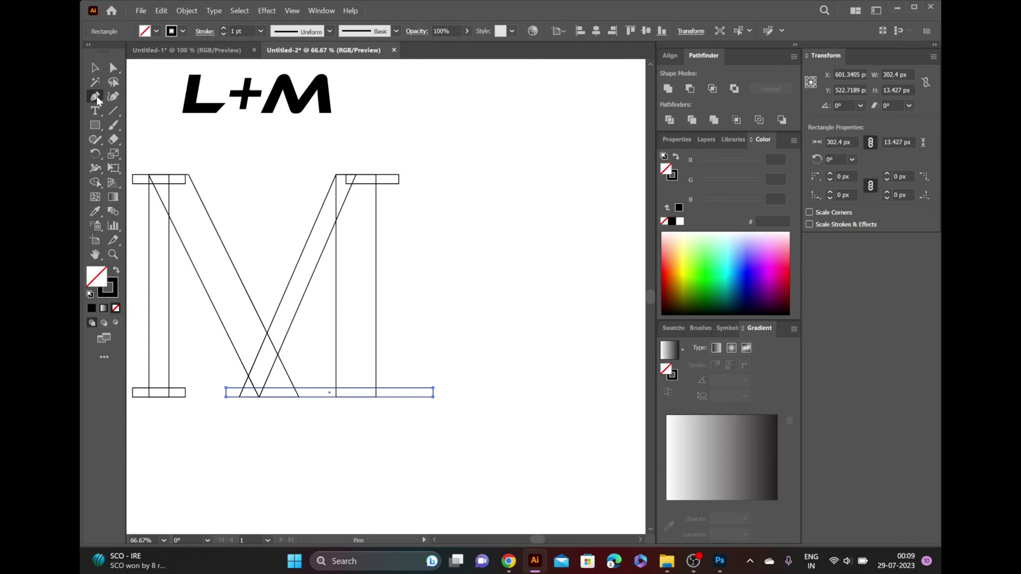
pyautogui.press('v')
pyautogui.click(414, 356)
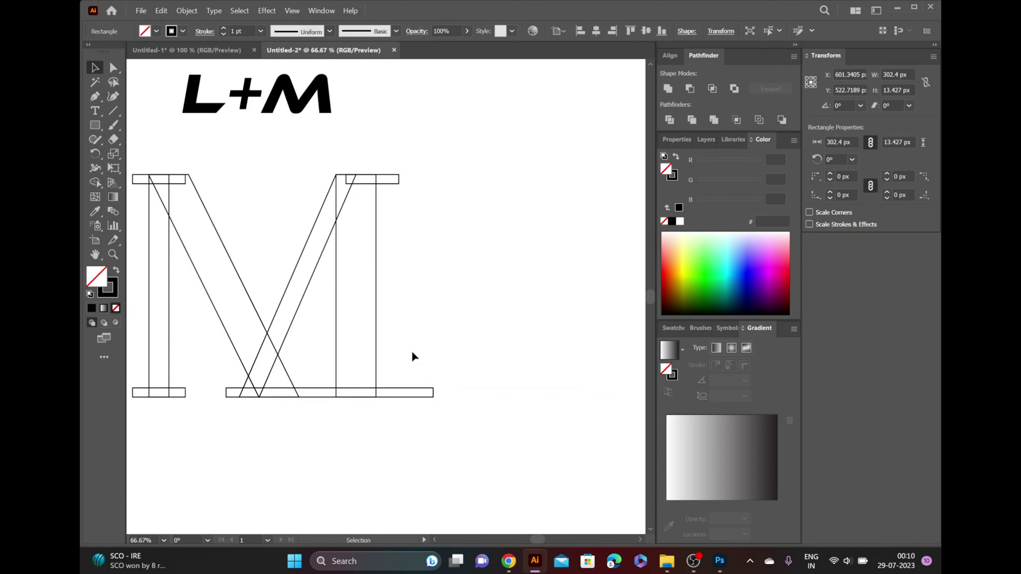
pyautogui.press('p')
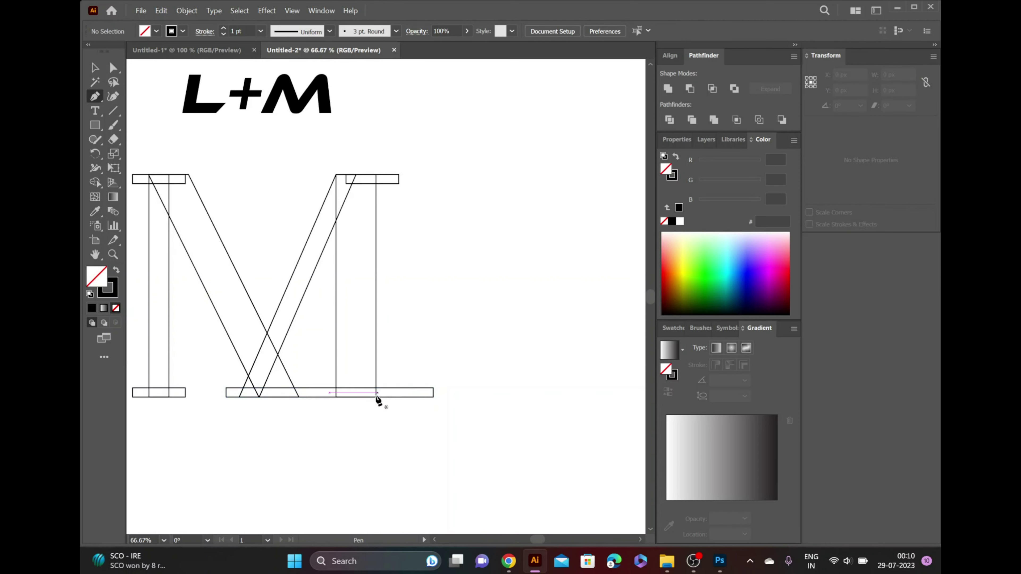
pyautogui.click(376, 396)
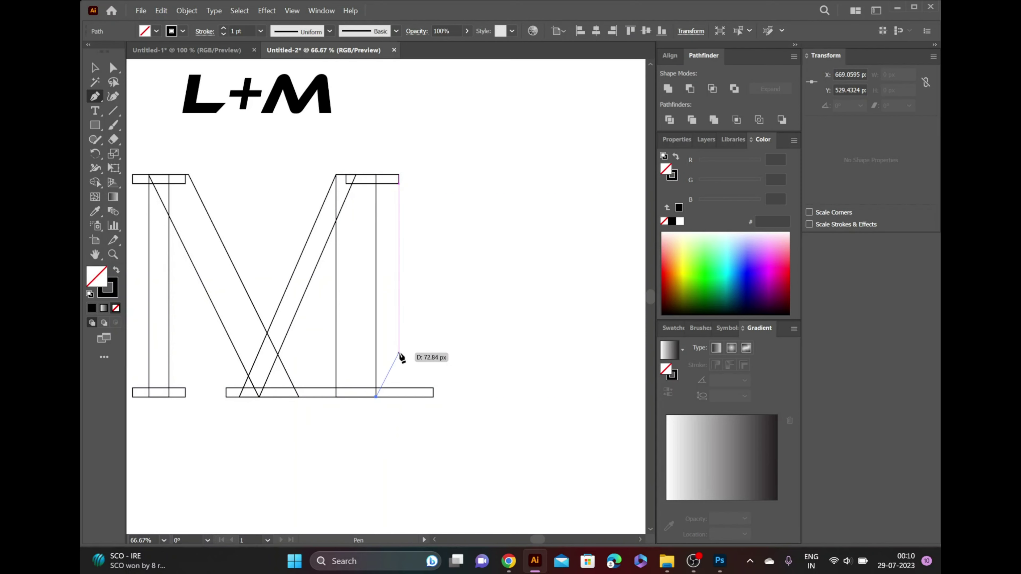
pyautogui.click(399, 352)
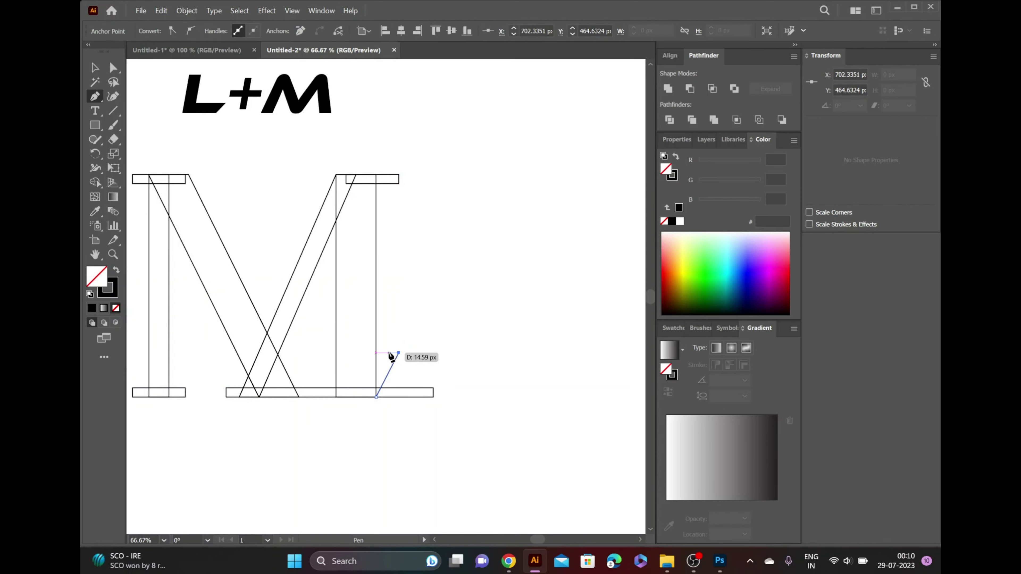
pyautogui.click(388, 352)
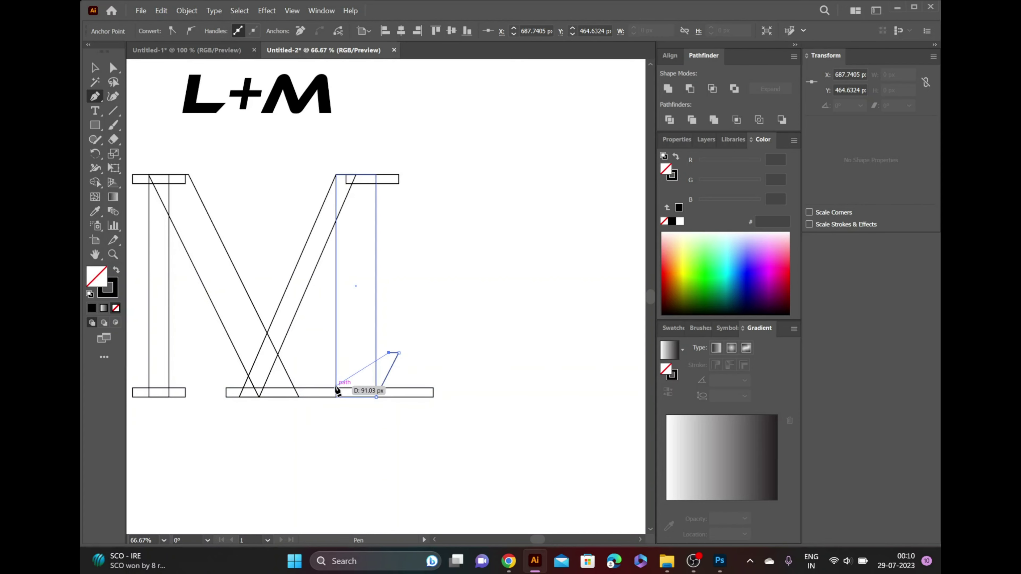
pyautogui.moveTo(337, 389); pyautogui.dragTo(295, 385)
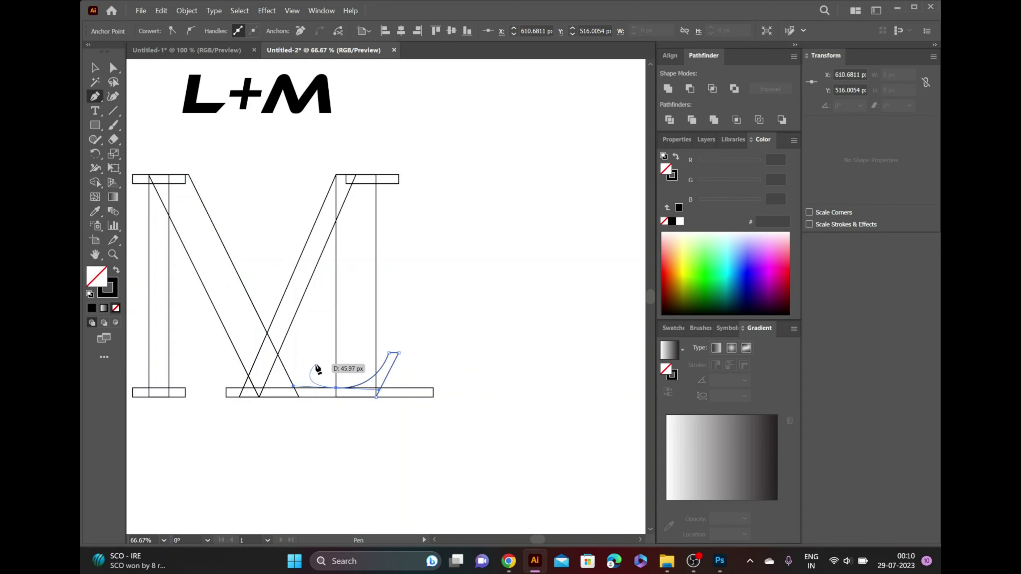
pyautogui.press('ctrl')
# Step: Pen-draw the inner curve of the tail sweeping left along the base bar
pyautogui.press('v')
pyautogui.click(406, 330)
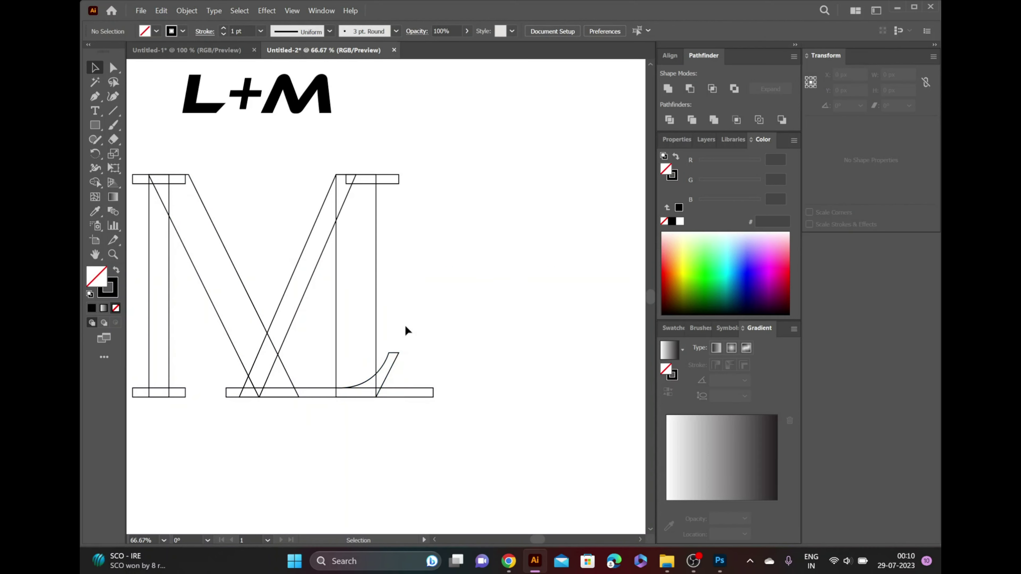
pyautogui.press('p')
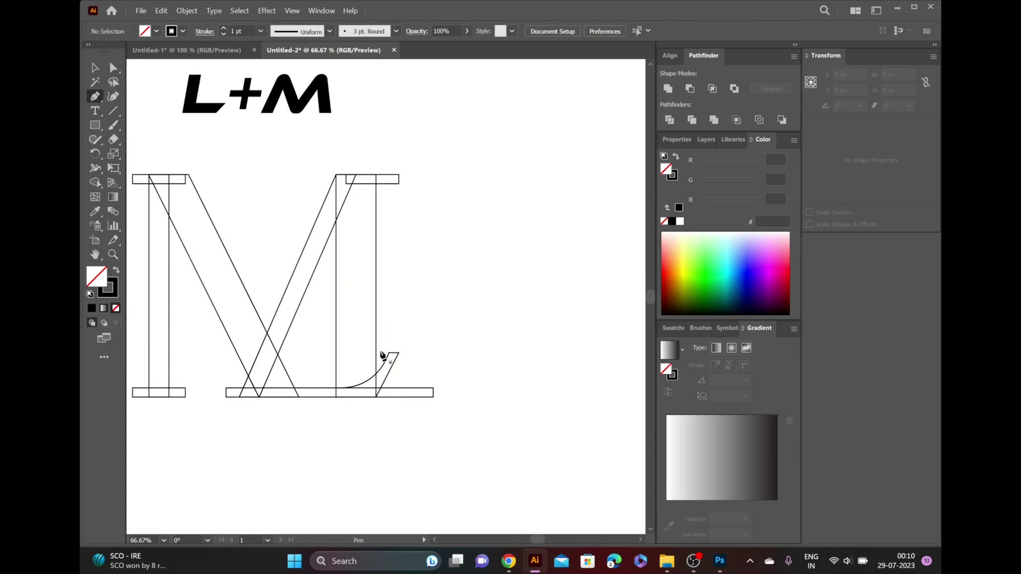
pyautogui.click(380, 353)
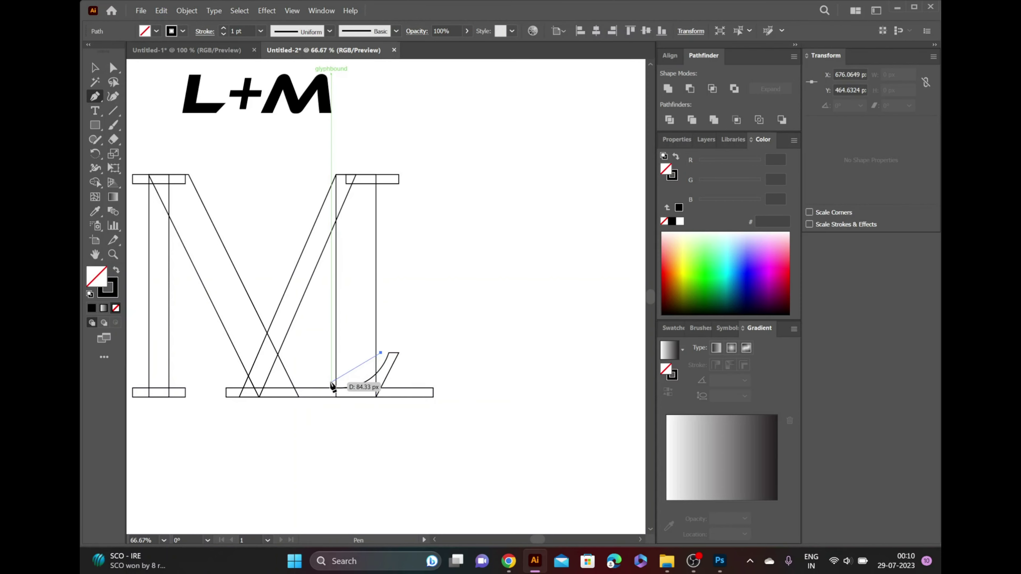
pyautogui.moveTo(371, 382); pyautogui.dragTo(331, 382)
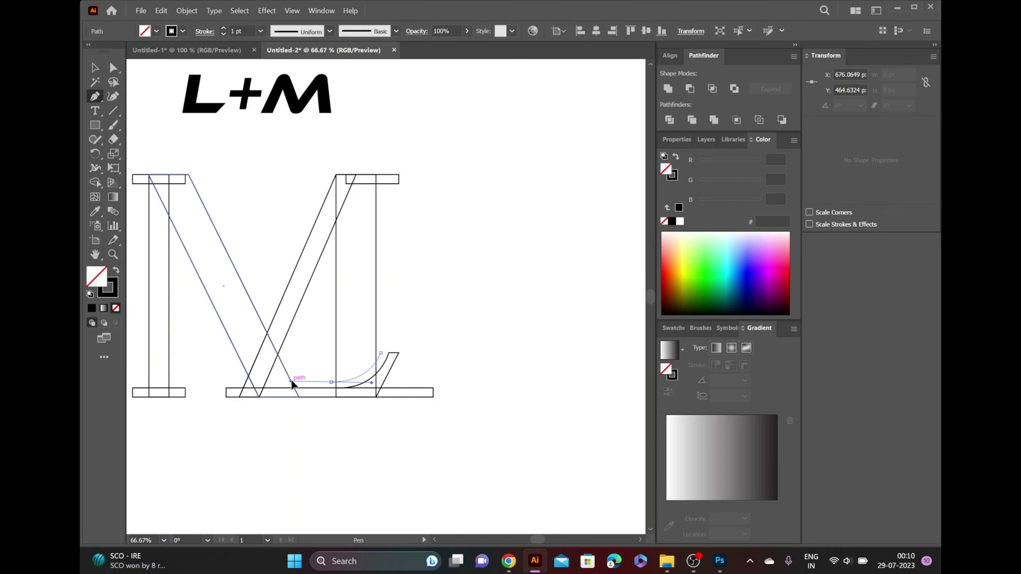
pyautogui.moveTo(290, 380); pyautogui.dragTo(292, 385)
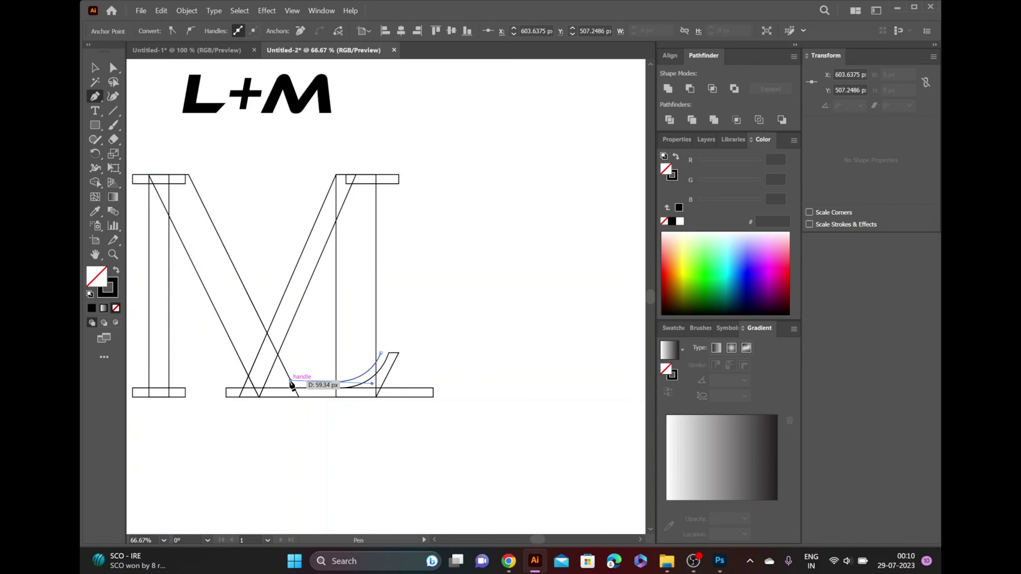
pyautogui.press('v')
pyautogui.click(398, 313)
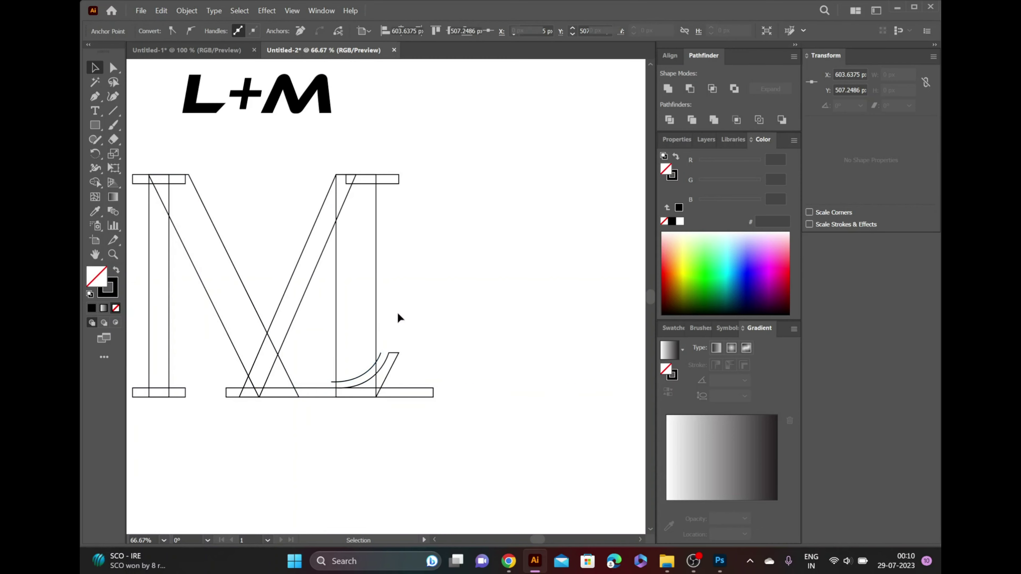
# Step: Draw a short diagonal cut line, about 72 px, near the diagonals' lower crossing
pyautogui.click(109, 112)
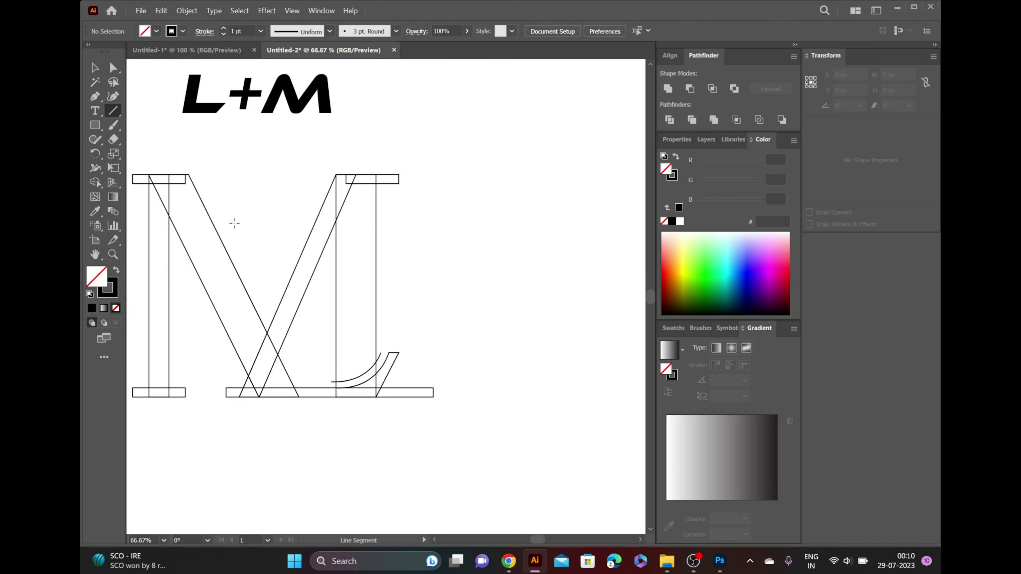
pyautogui.moveTo(266, 312); pyautogui.dragTo(291, 356)
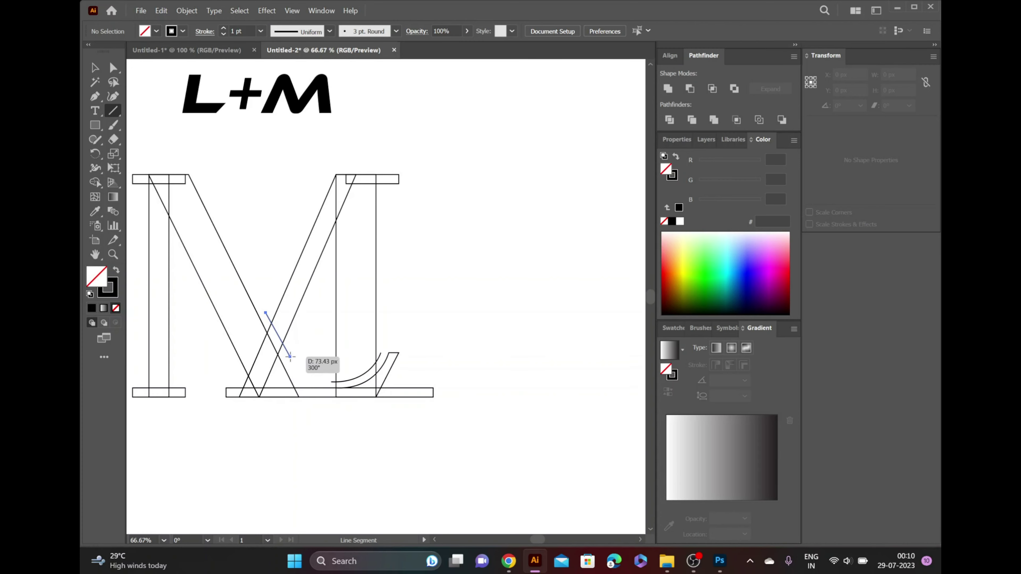
pyautogui.moveTo(291, 357); pyautogui.dragTo(289, 355)
pyautogui.moveTo(288, 355); pyautogui.dragTo(289, 355)
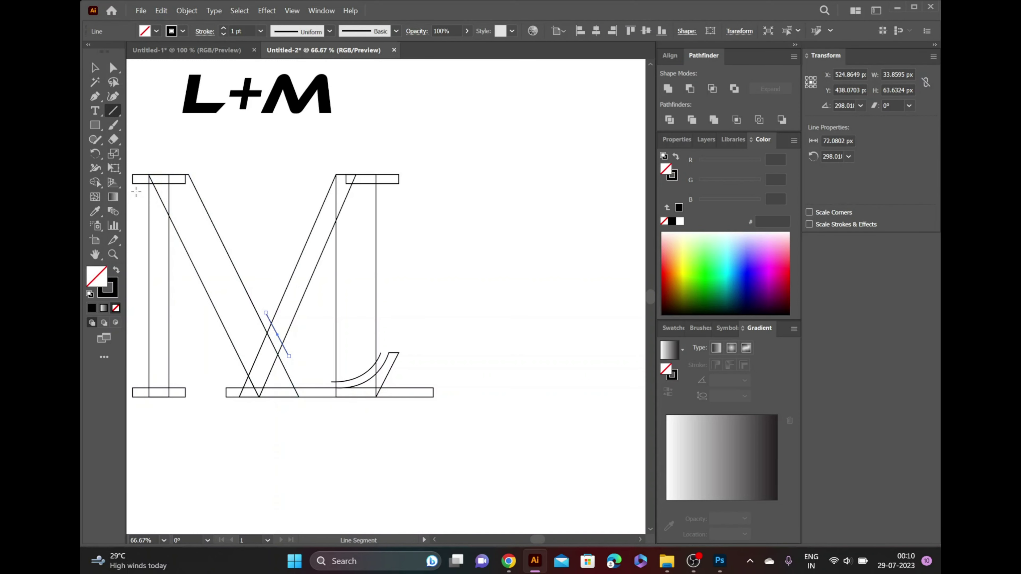
# Step: Draw a diagonal cut line across the left stem top, then select all the outlines
pyautogui.moveTo(137, 193); pyautogui.dragTo(172, 246)
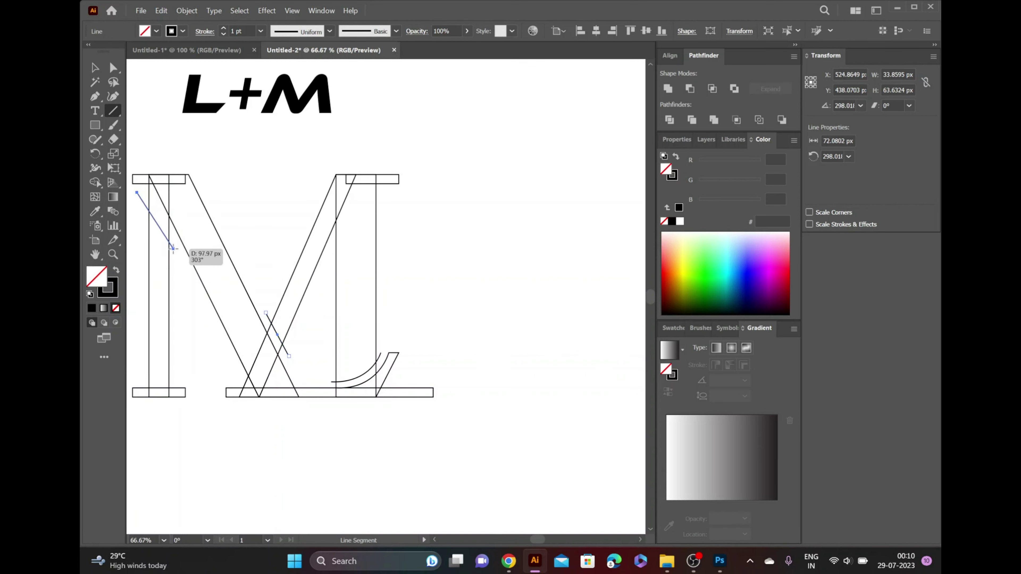
pyautogui.moveTo(173, 246); pyautogui.dragTo(175, 250)
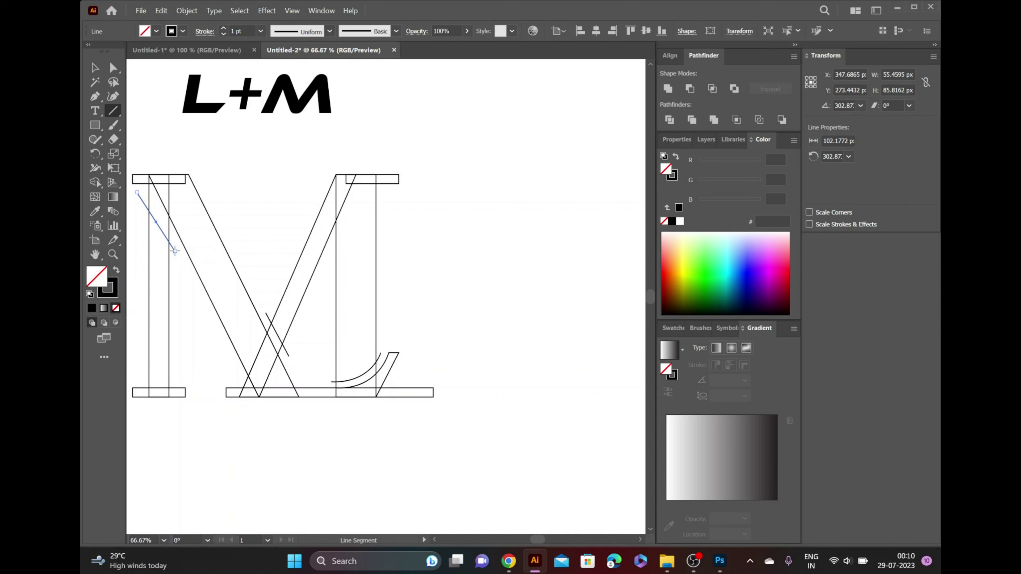
pyautogui.press('v')
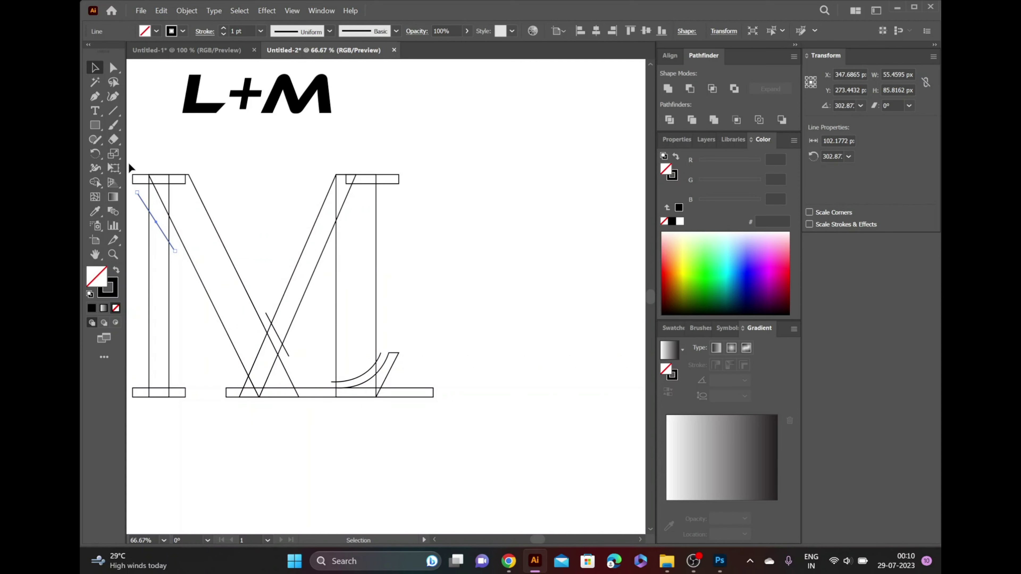
pyautogui.moveTo(128, 163)
pyautogui.mouseDown()
pyautogui.moveTo(385, 393)
pyautogui.moveTo(432, 415)
pyautogui.mouseUp()
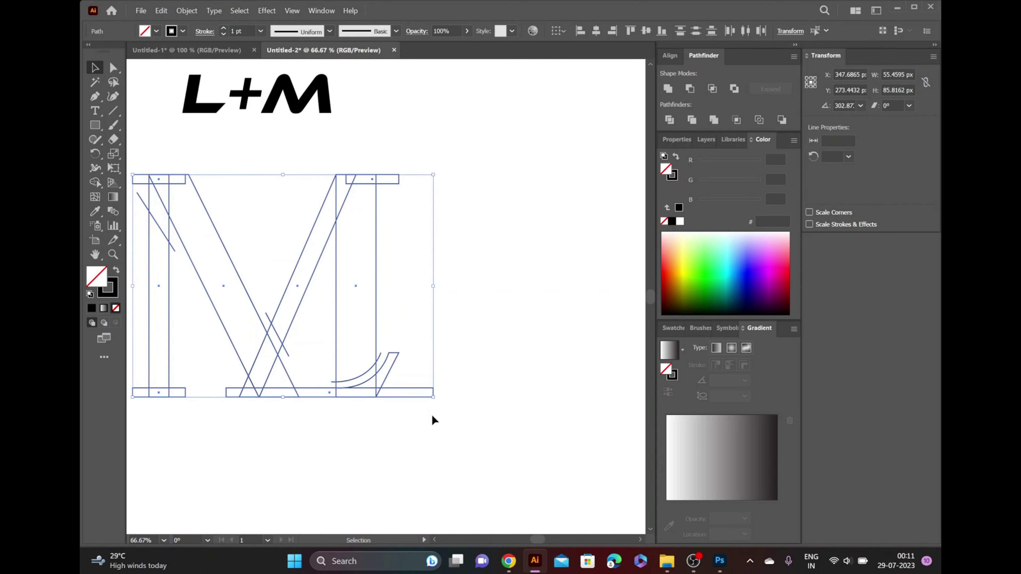
# Step: With Shape Builder and black fill, merge the left stem and its bottom serif
pyautogui.click(94, 183)
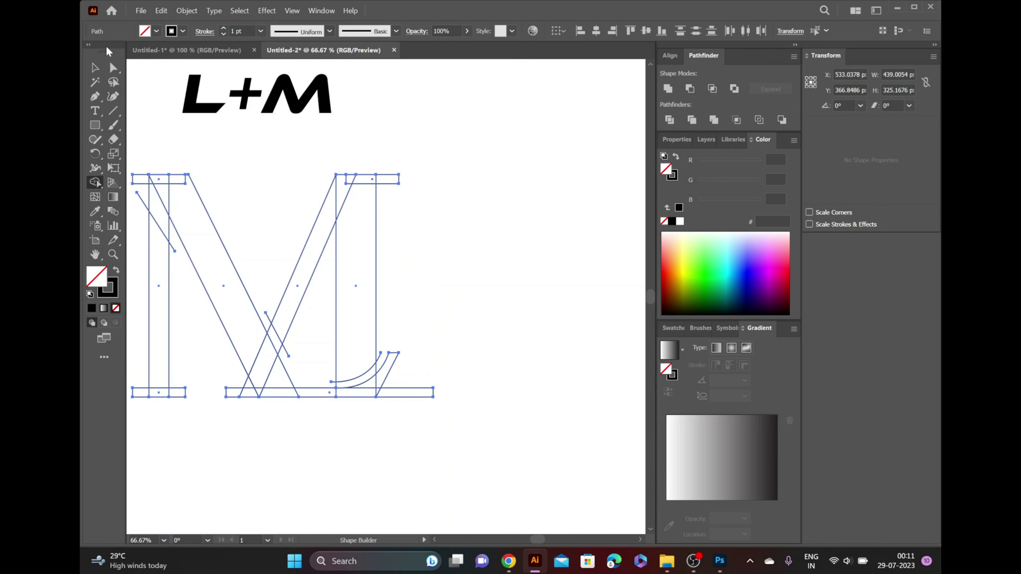
pyautogui.click(156, 32)
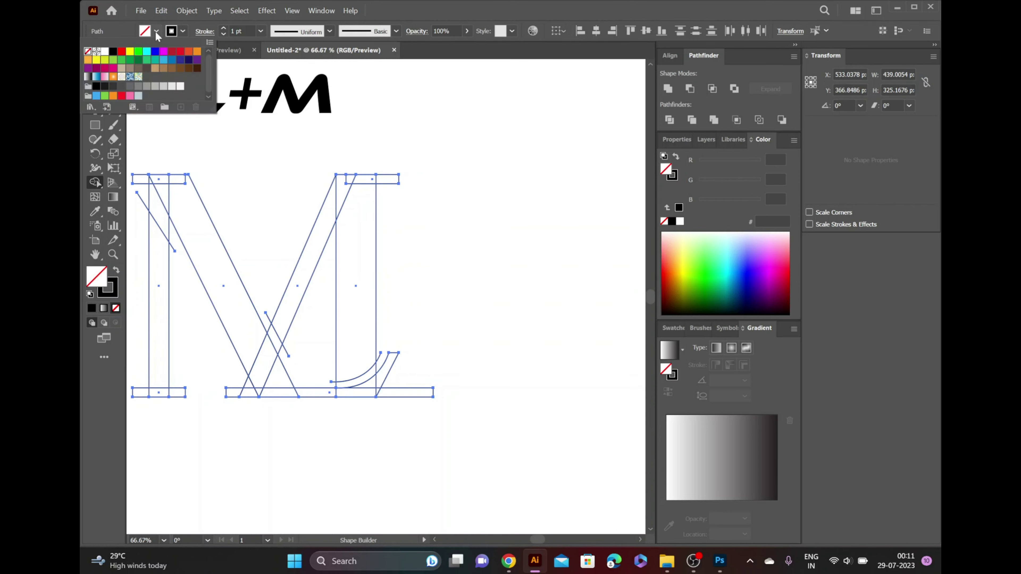
pyautogui.click(113, 51)
pyautogui.click(156, 246)
pyautogui.moveTo(155, 252); pyautogui.dragTo(161, 327)
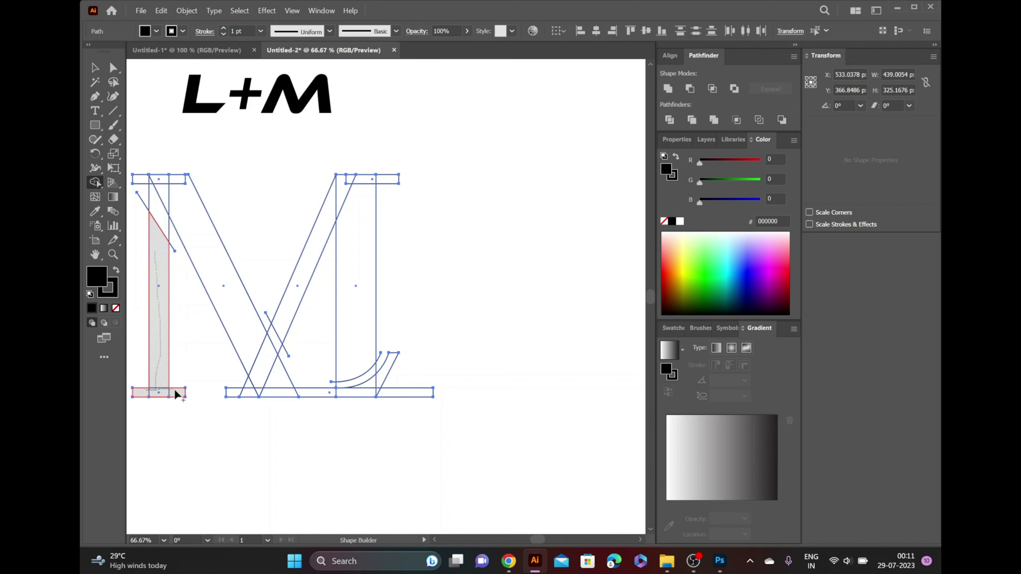
pyautogui.moveTo(156, 389); pyautogui.dragTo(174, 394)
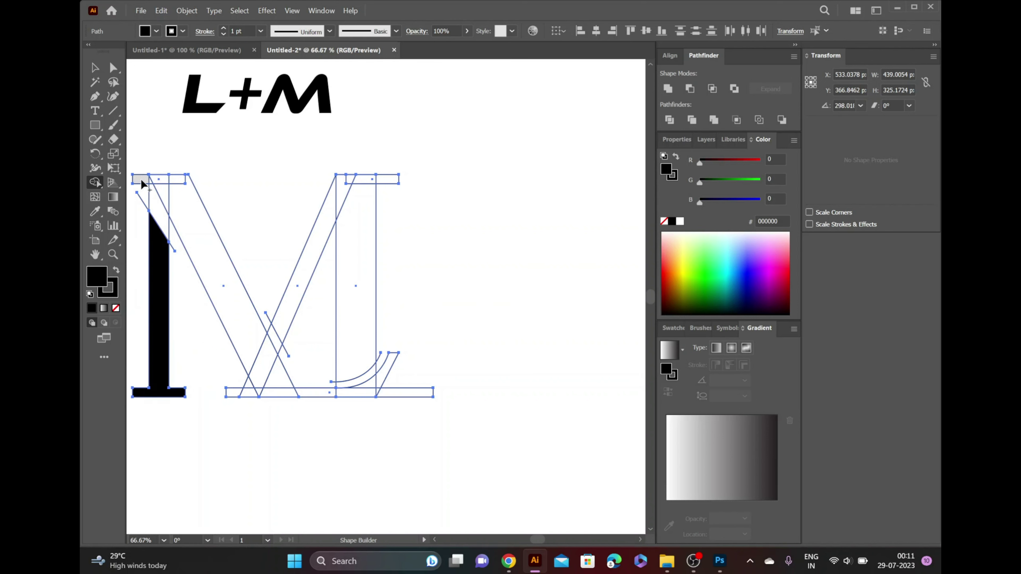
# Step: Merge the top-left serif, lower triangles, thin diagonal strip and top piece into the shape
pyautogui.moveTo(142, 183); pyautogui.dragTo(173, 200)
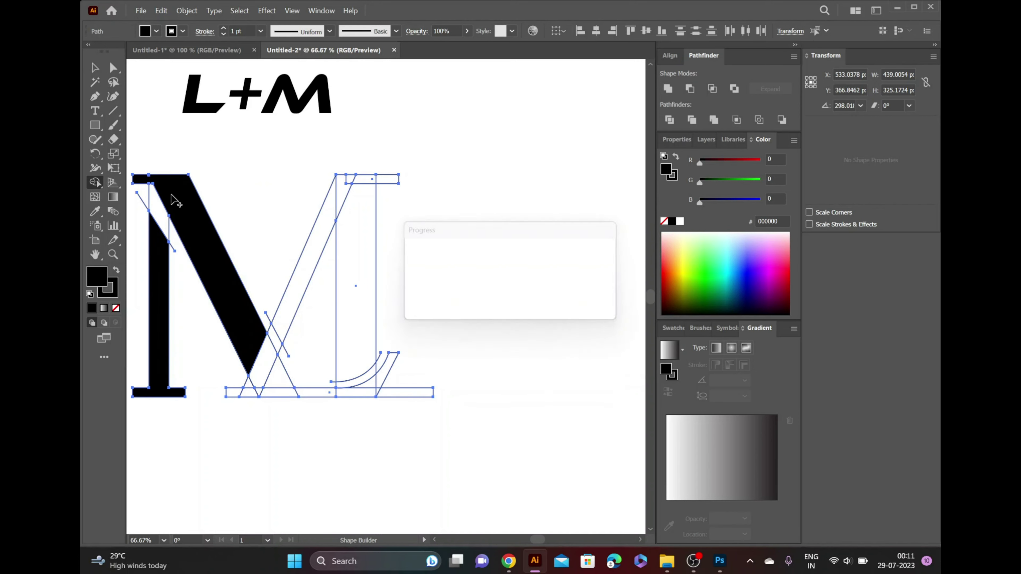
pyautogui.moveTo(270, 369)
pyautogui.mouseDown()
pyautogui.moveTo(254, 396)
pyautogui.moveTo(379, 393)
pyautogui.mouseUp()
pyautogui.moveTo(291, 304); pyautogui.dragTo(296, 290)
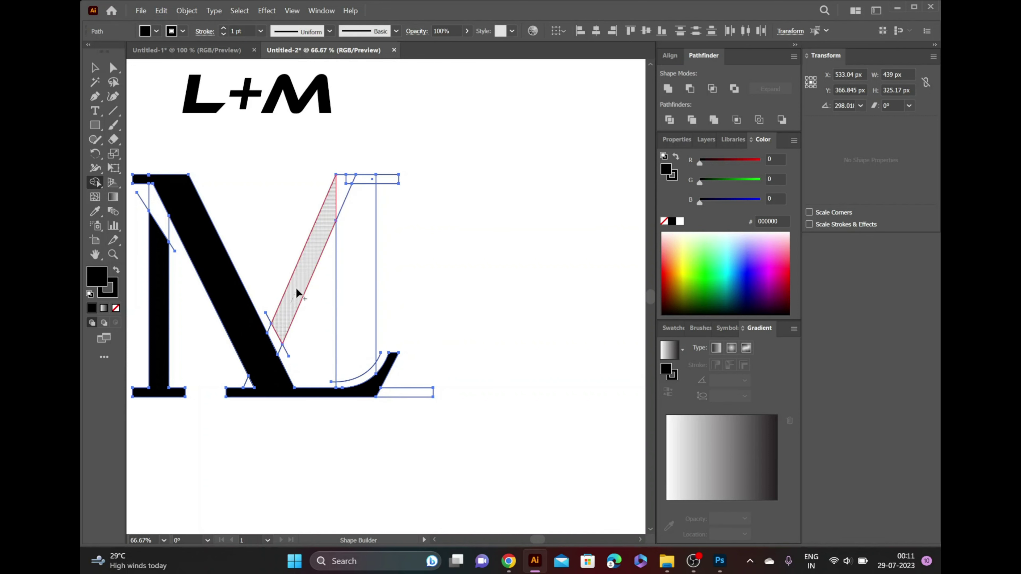
pyautogui.moveTo(321, 236)
pyautogui.mouseDown()
pyautogui.moveTo(341, 199)
pyautogui.moveTo(366, 189)
pyautogui.mouseUp()
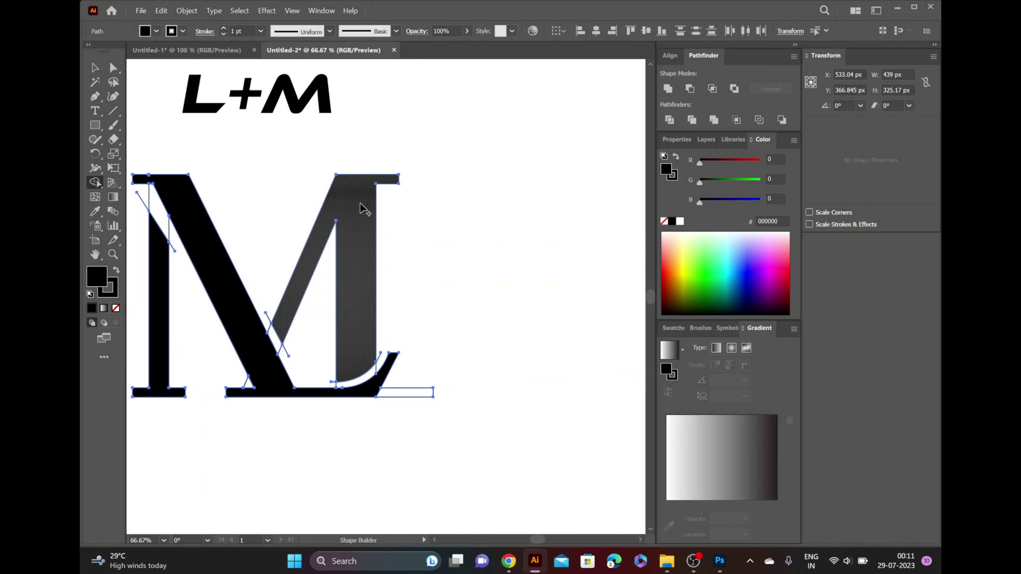
pyautogui.click(95, 68)
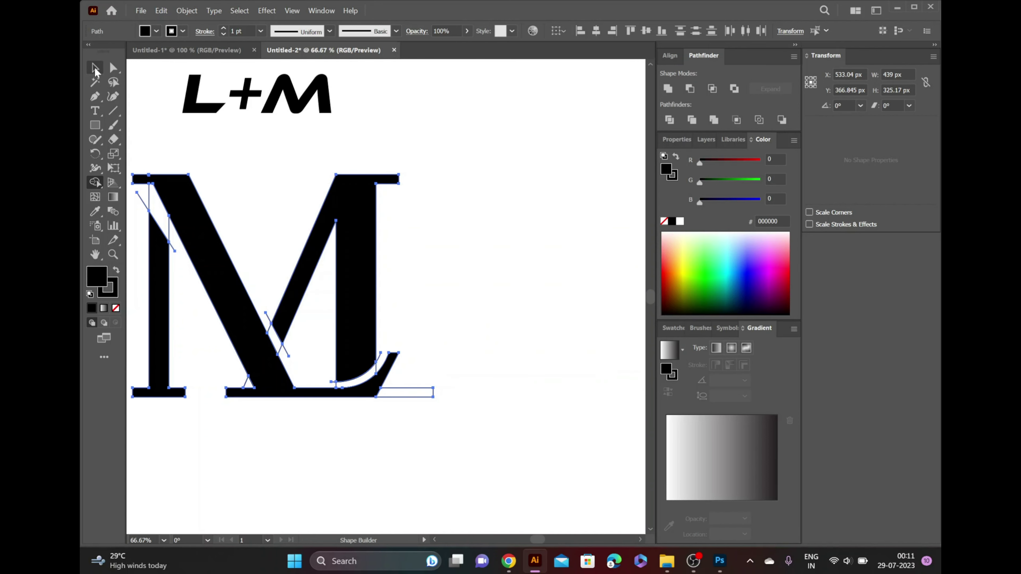
# Step: Select the black filled monogram shape with the Magic Wand
pyautogui.click(150, 148)
pyautogui.click(95, 82)
pyautogui.click(179, 208)
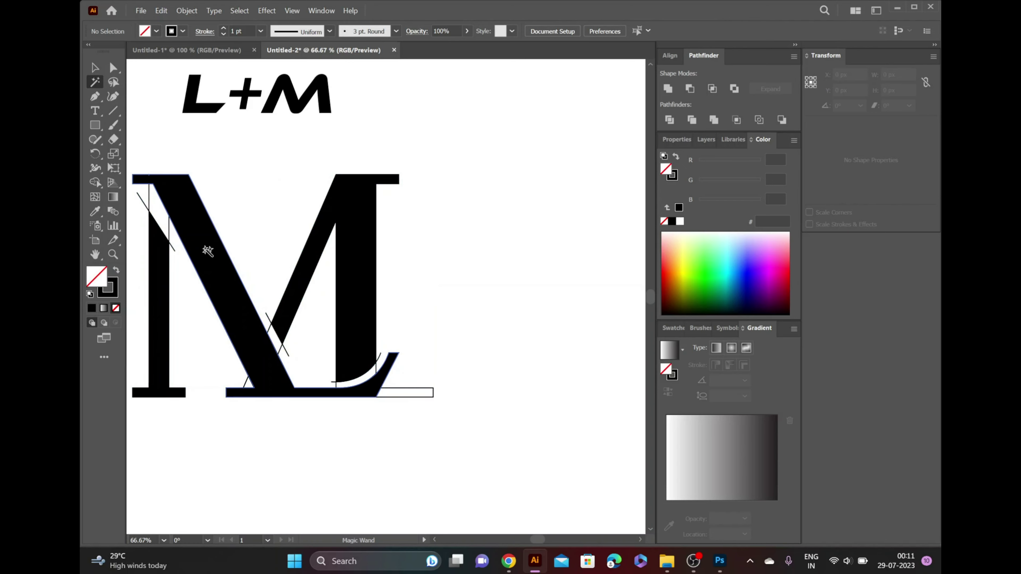
pyautogui.click(211, 258)
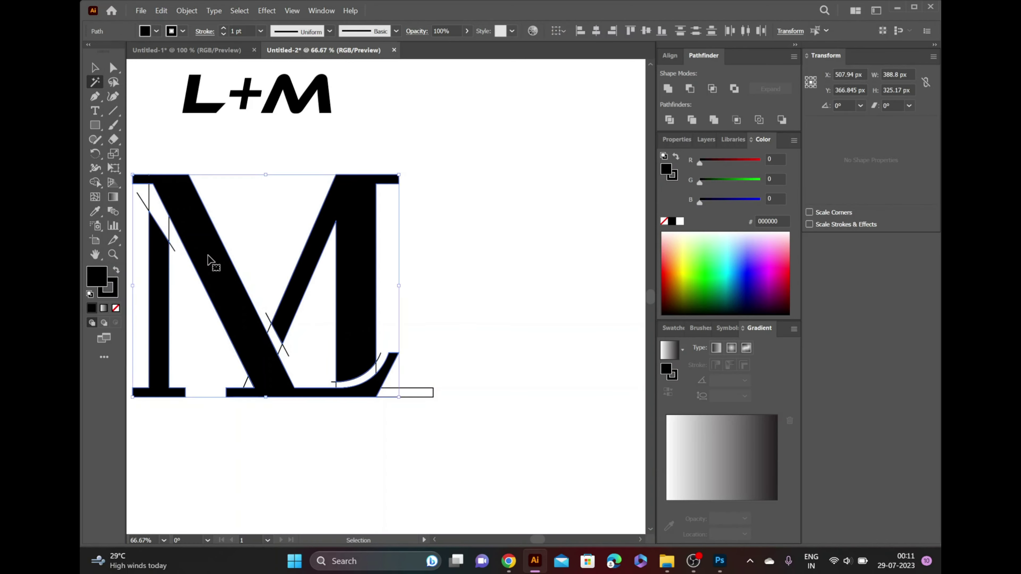
# Step: Delete the leftover construction lines, keep the solid monogram, and nudge it up and left
pyautogui.click(95, 68)
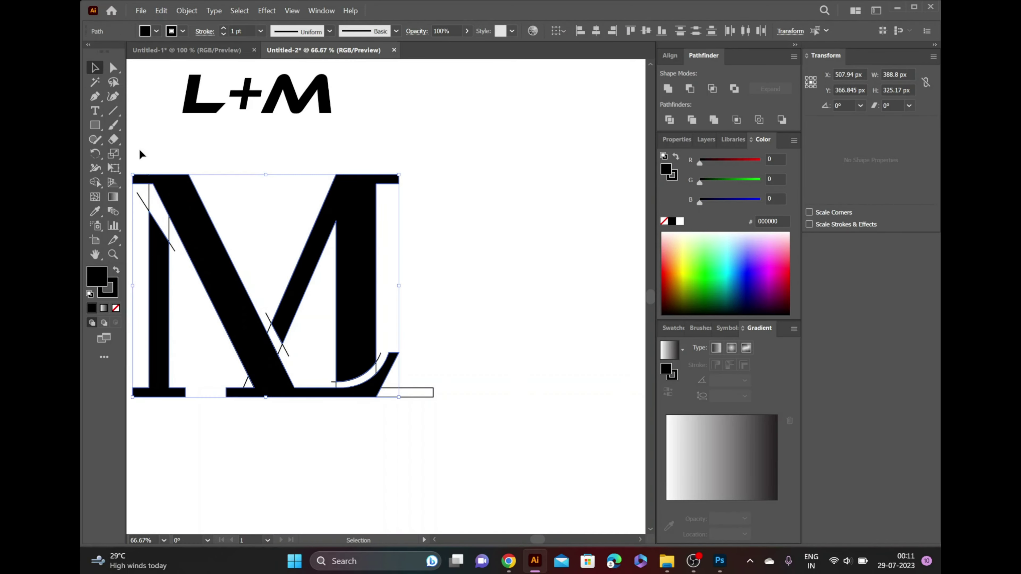
pyautogui.moveTo(129, 166); pyautogui.dragTo(456, 426)
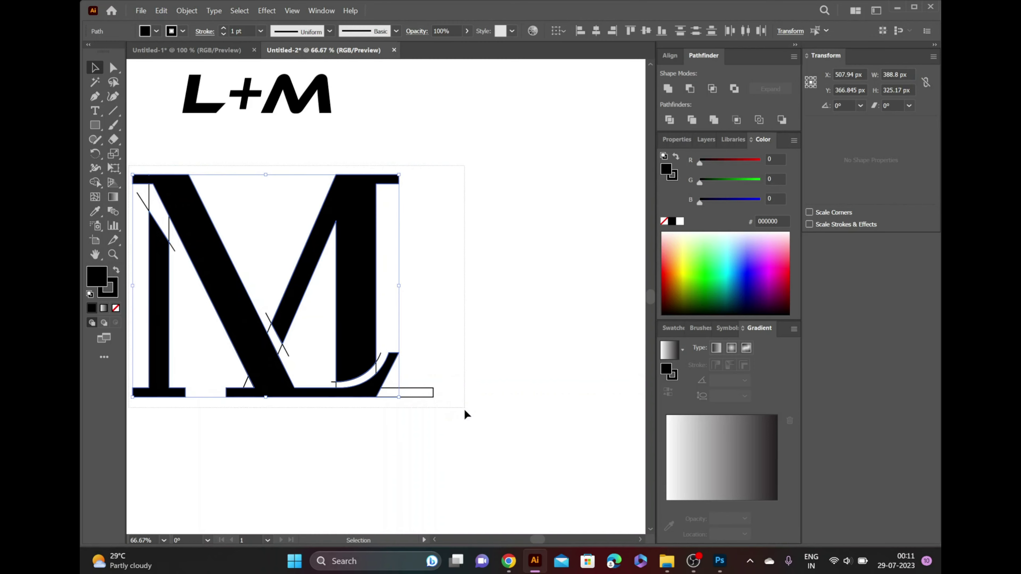
pyautogui.press('Delete')
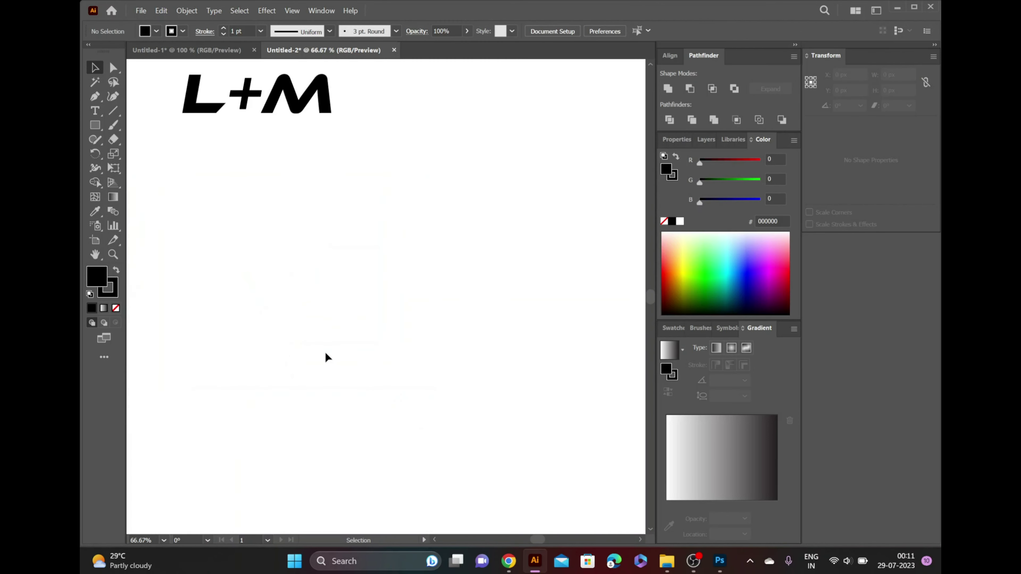
pyautogui.press('a')
pyautogui.hotkey('ctrl', 'z')
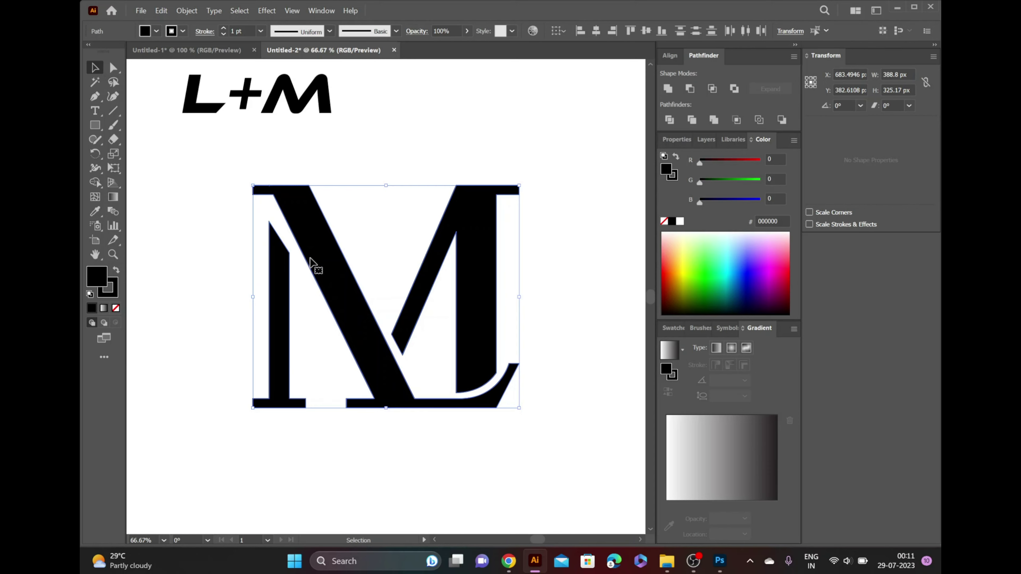
pyautogui.moveTo(338, 280); pyautogui.dragTo(248, 286)
pyautogui.click(114, 69)
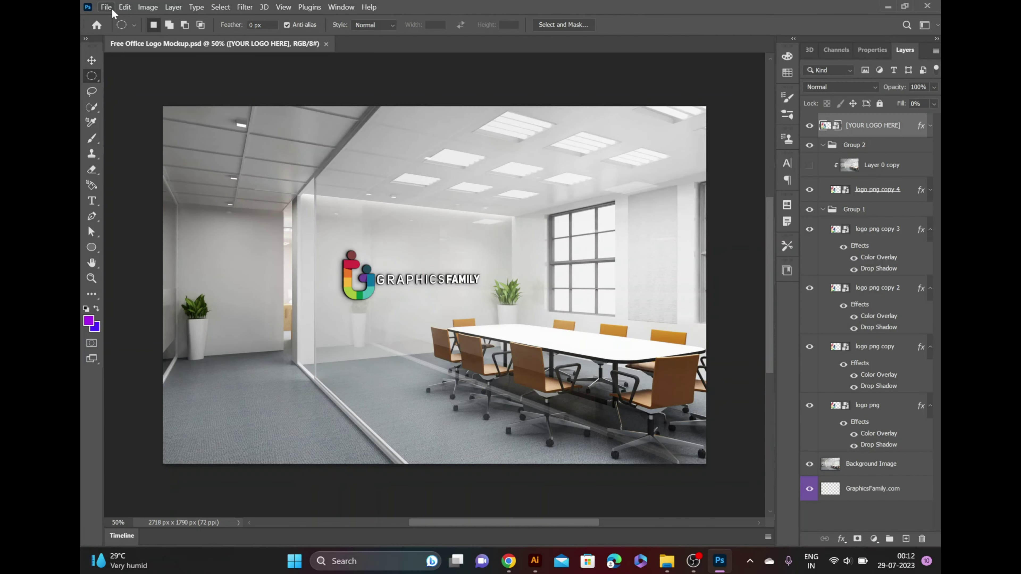
pyautogui.click(106, 7)
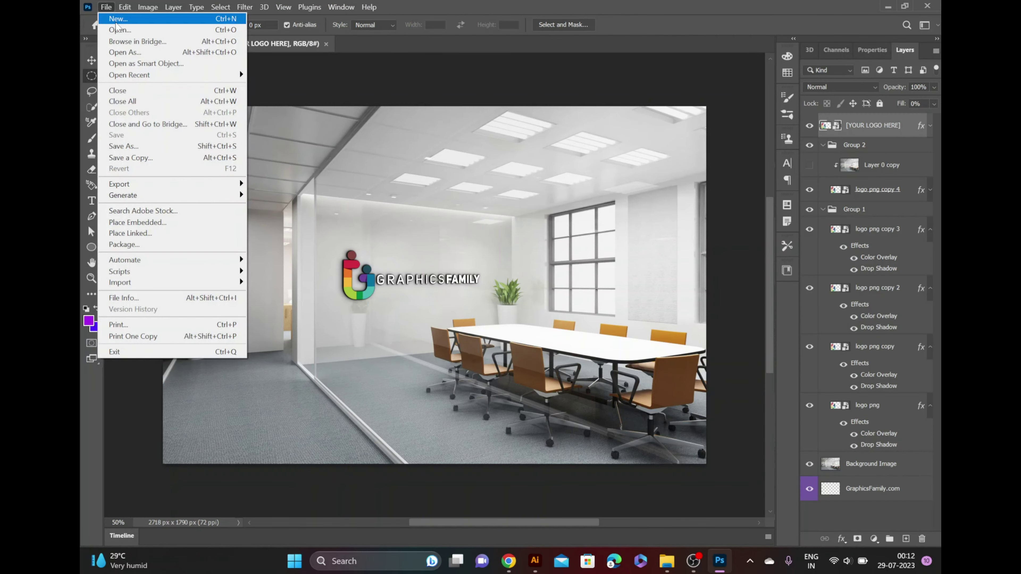
# Step: Open the logo mockup meeting room black wall PSD and its logo smart object, Layer 3.psb
pyautogui.click(120, 30)
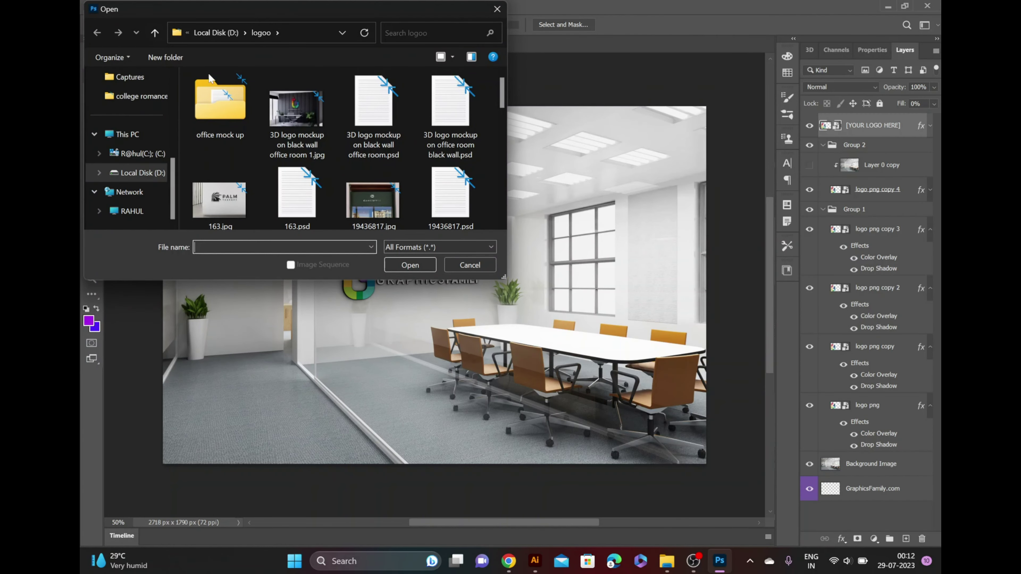
pyautogui.moveTo(501, 101); pyautogui.dragTo(510, 166)
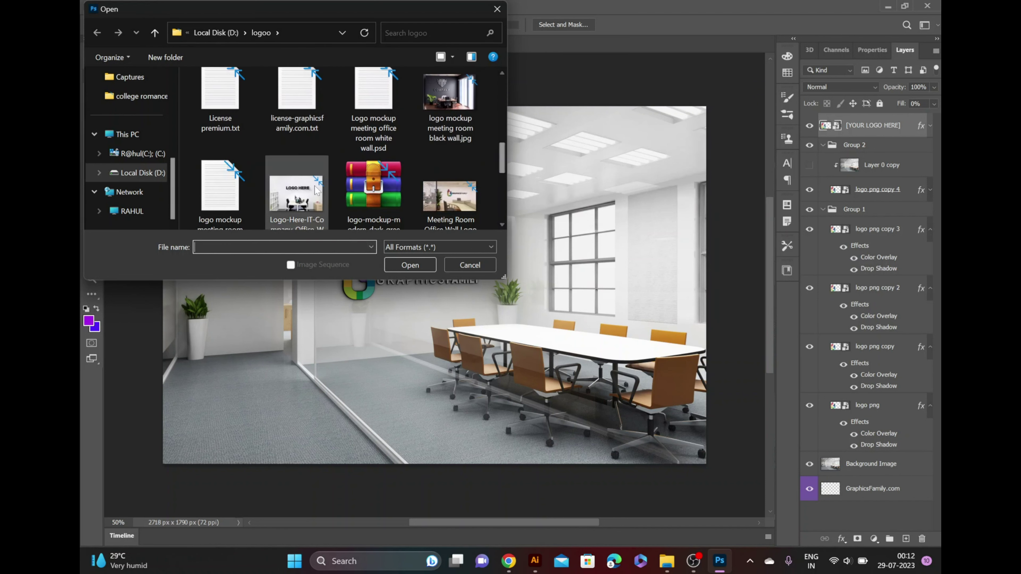
pyautogui.doubleClick(221, 200)
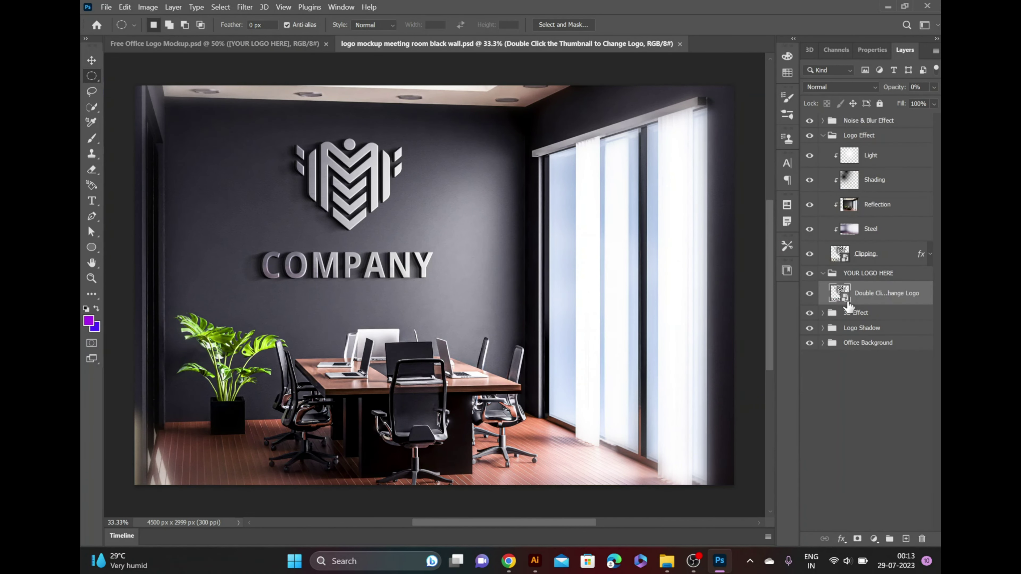
pyautogui.doubleClick(840, 294)
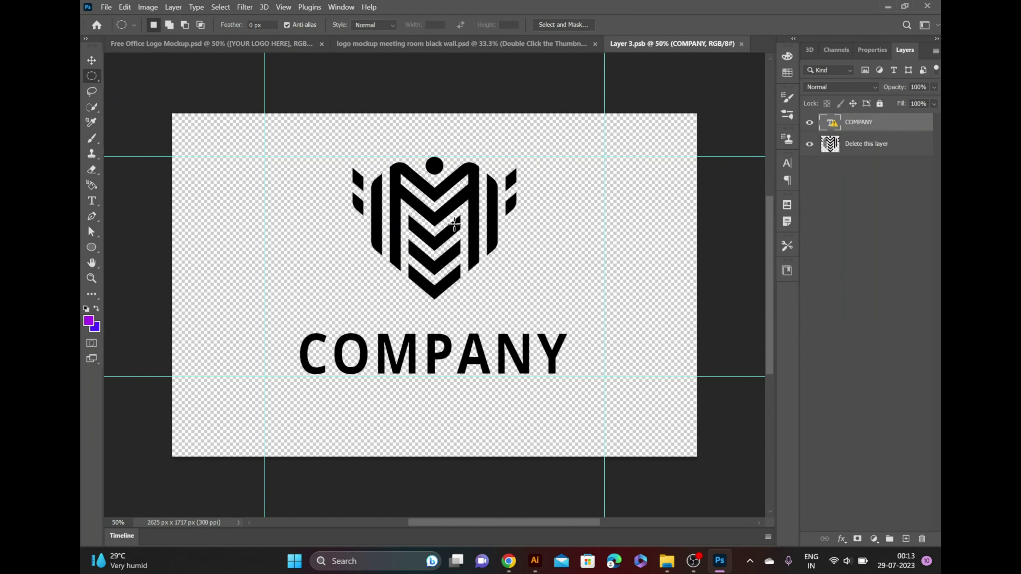
# Step: Select the finished Illustrator monogram and drag it over toward Photoshop
pyautogui.click(535, 561)
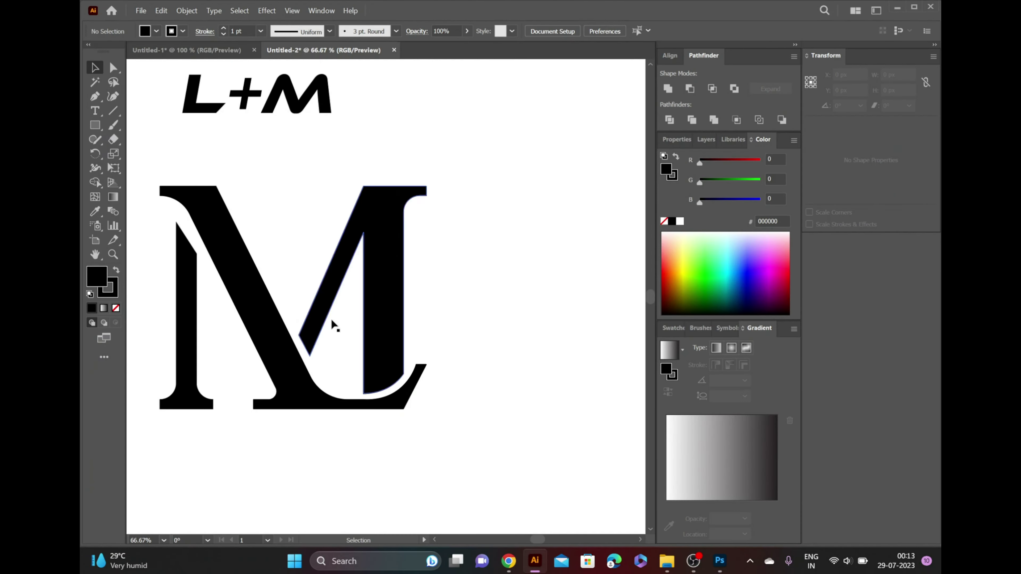
pyautogui.moveTo(147, 175); pyautogui.dragTo(443, 418)
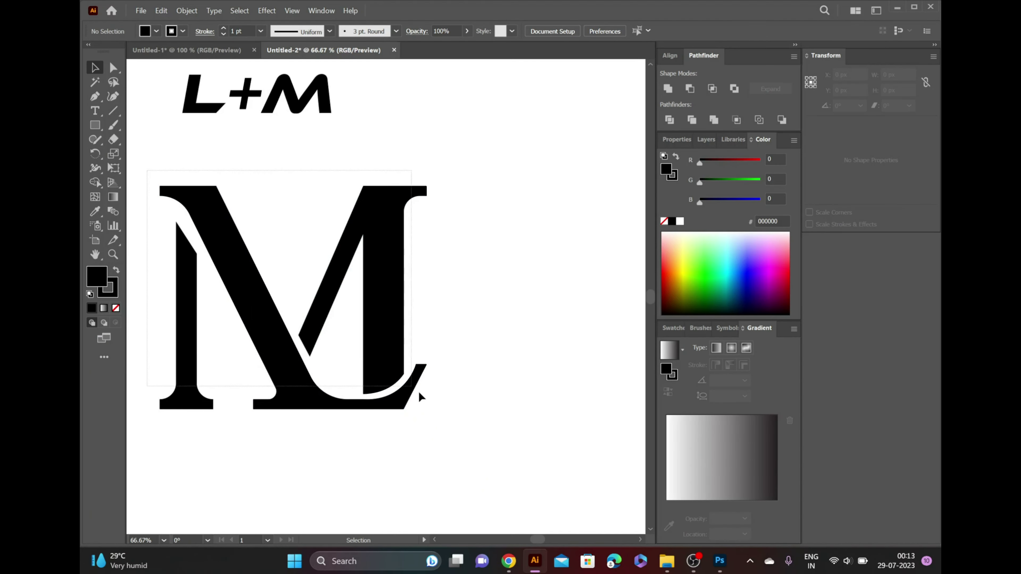
pyautogui.moveTo(392, 357); pyautogui.dragTo(724, 563)
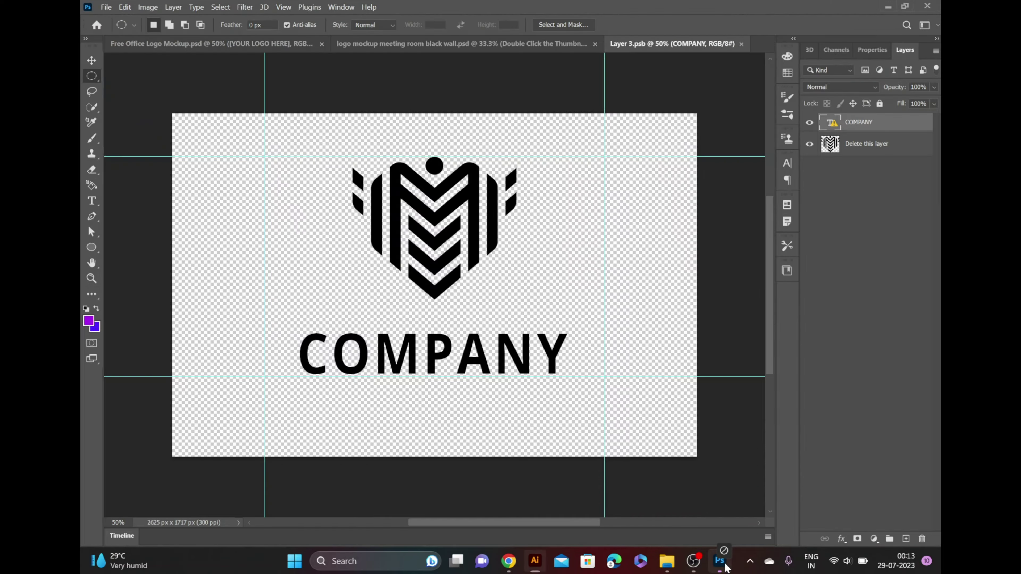
# Step: Drop the L+M monogram into Layer 3.psb, scaled down and centred above COMPANY
pyautogui.moveTo(723, 563); pyautogui.dragTo(429, 233)
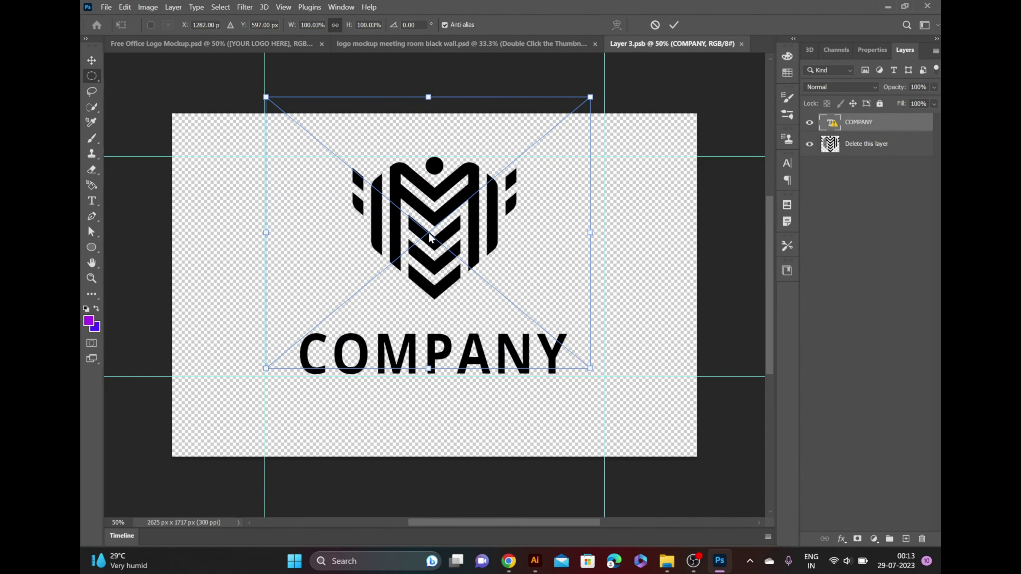
pyautogui.moveTo(264, 366); pyautogui.dragTo(383, 270)
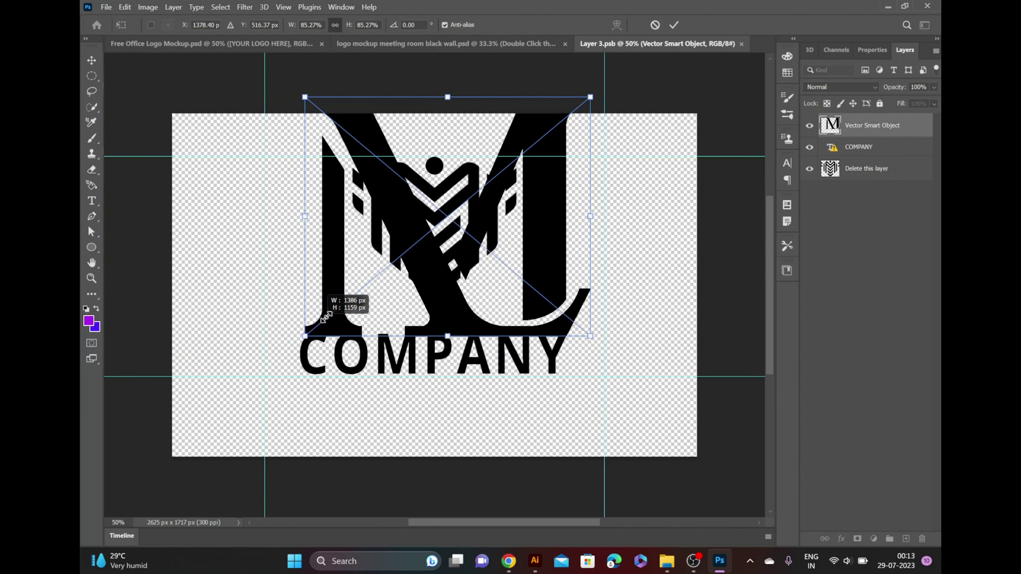
pyautogui.moveTo(488, 186); pyautogui.dragTo(433, 245)
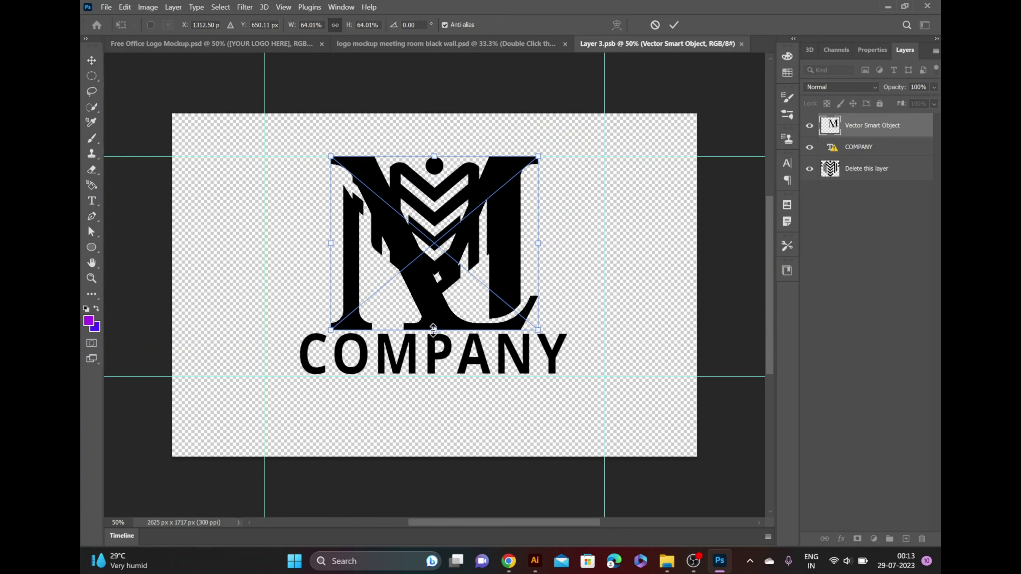
pyautogui.moveTo(433, 328); pyautogui.dragTo(439, 306)
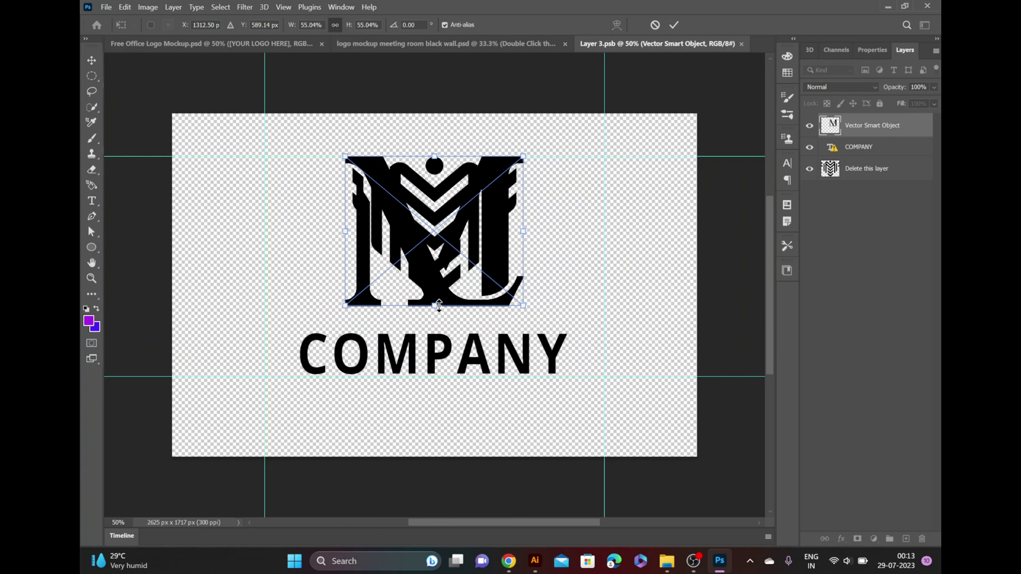
# Step: Hide the 'Delete this layer' placeholder, then close Layer 3.psb, saving the changes
pyautogui.click(809, 168)
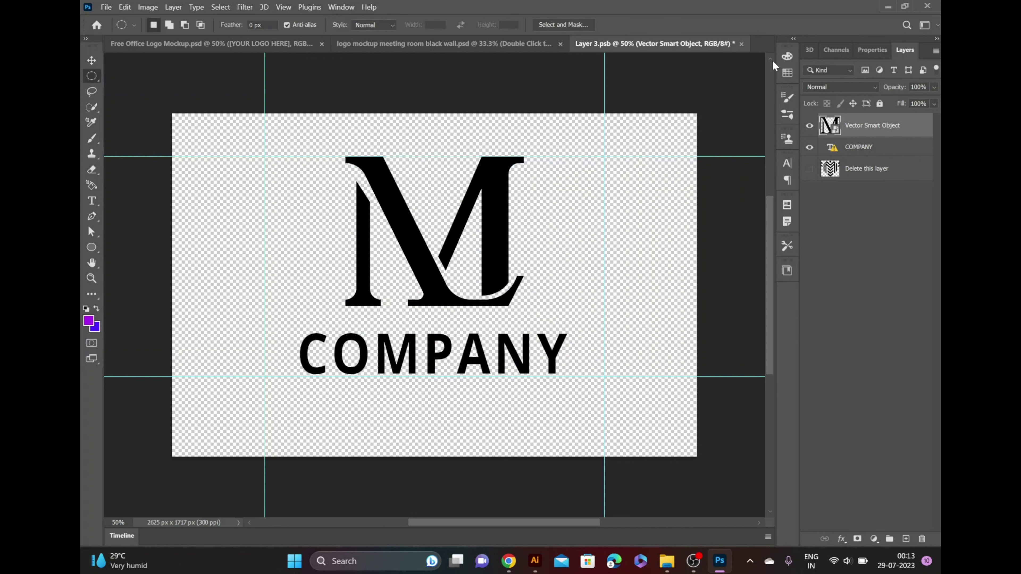
pyautogui.click(742, 44)
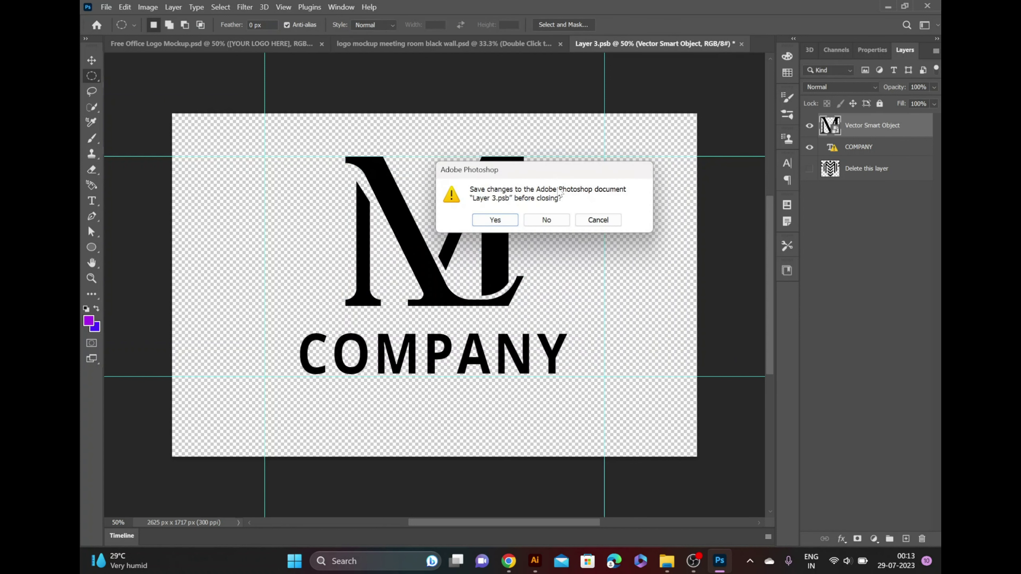
pyautogui.click(505, 217)
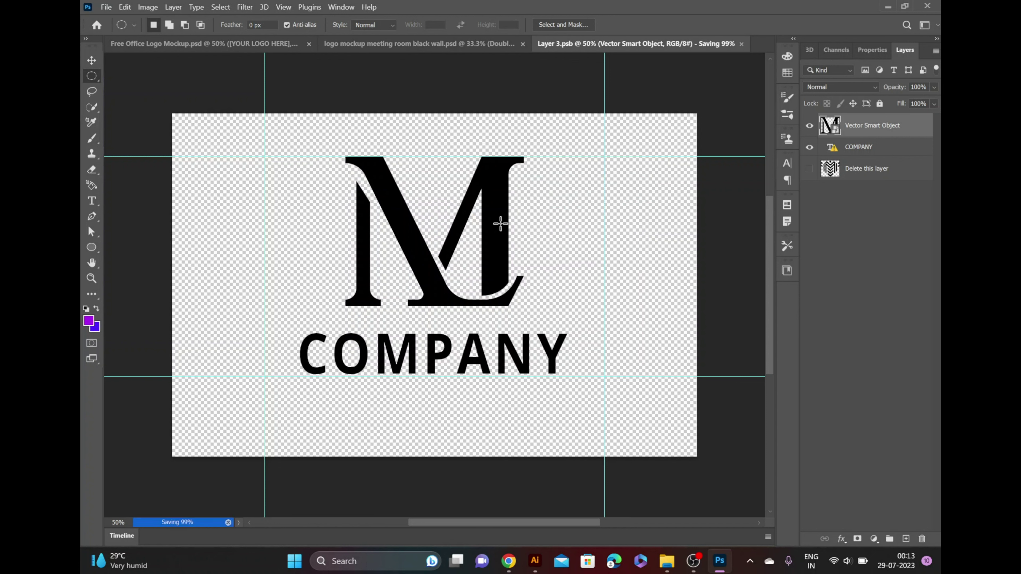